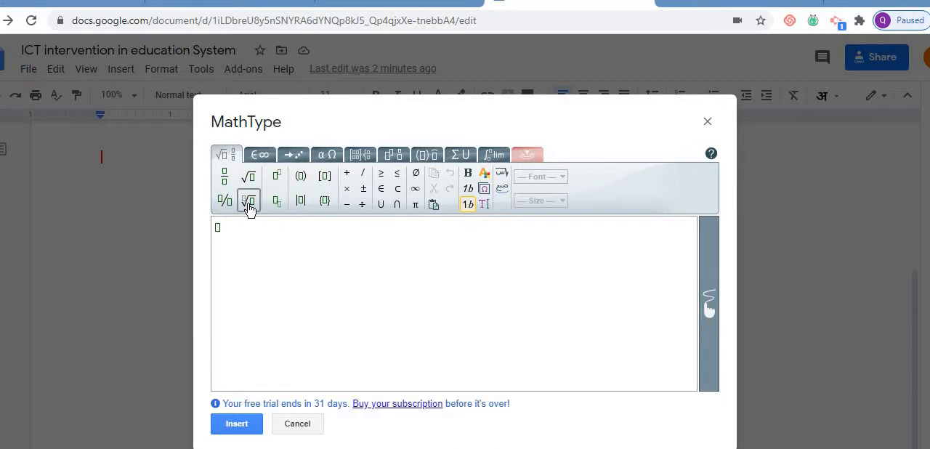
- Enter 3 plus an empty square root under an nth root, removing the surplus plus signs
text(3)
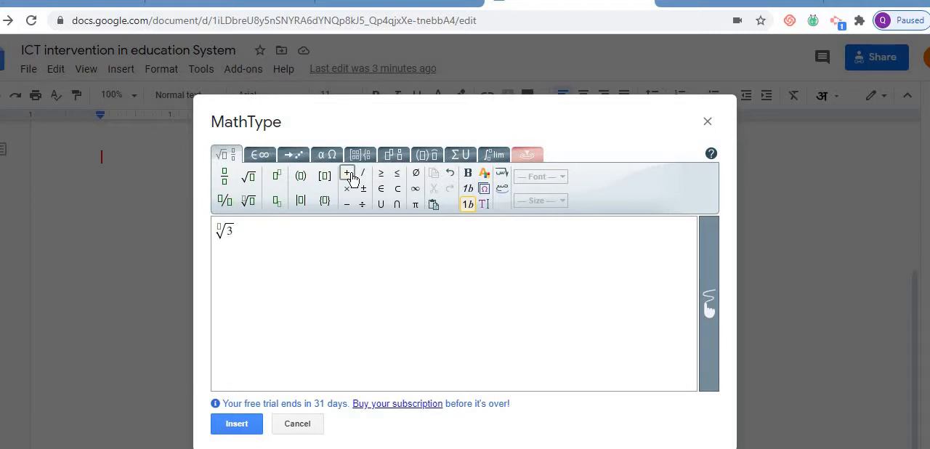
click(348, 175)
click(348, 175)
click(348, 175)
click(248, 179)
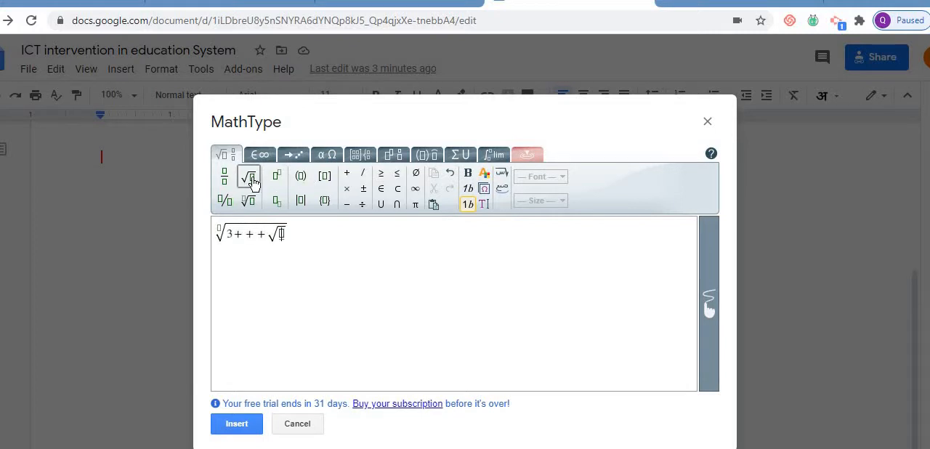
click(266, 234)
key(BackSpace)
key(BackSpace)
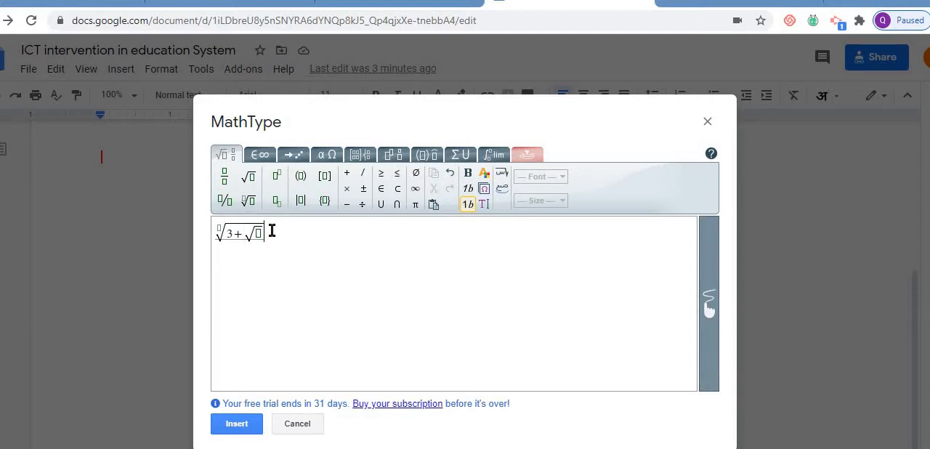
- Add 67/5 after the nth root in the equation
text(67)
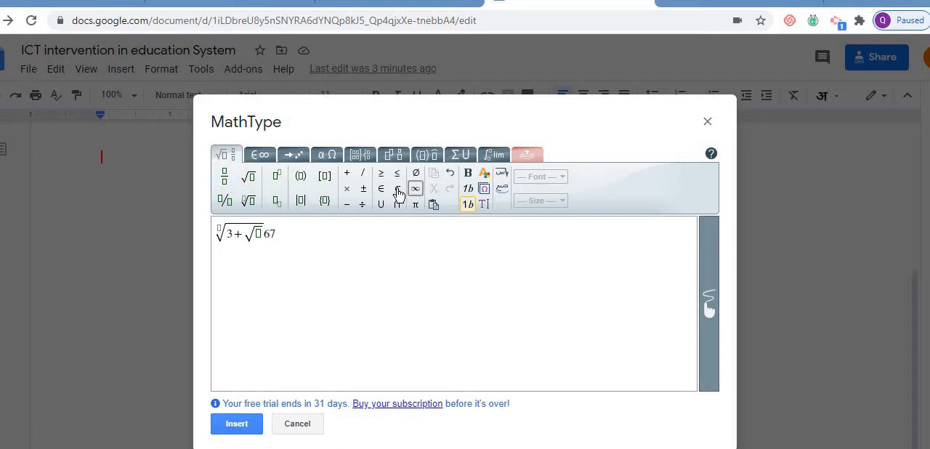
click(362, 173)
text(5)
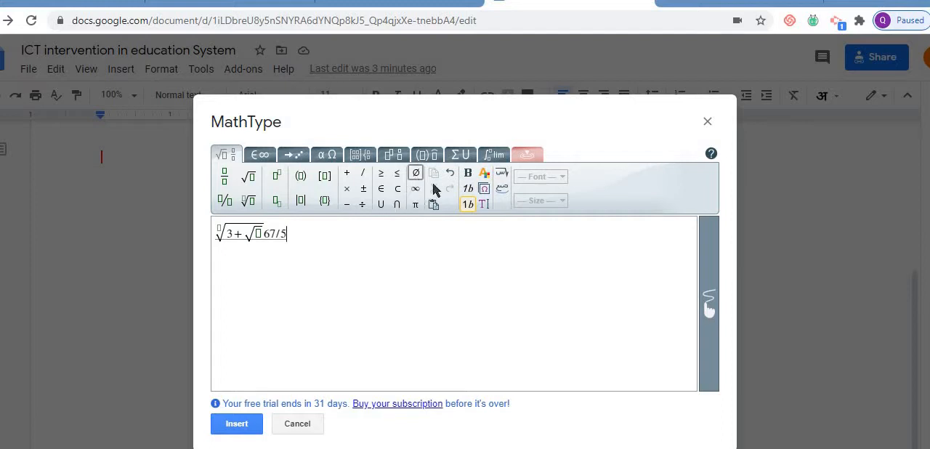
- Append absolute-value bars containing 4×6=? and insert the equation into the document
click(468, 204)
click(301, 201)
text(4)
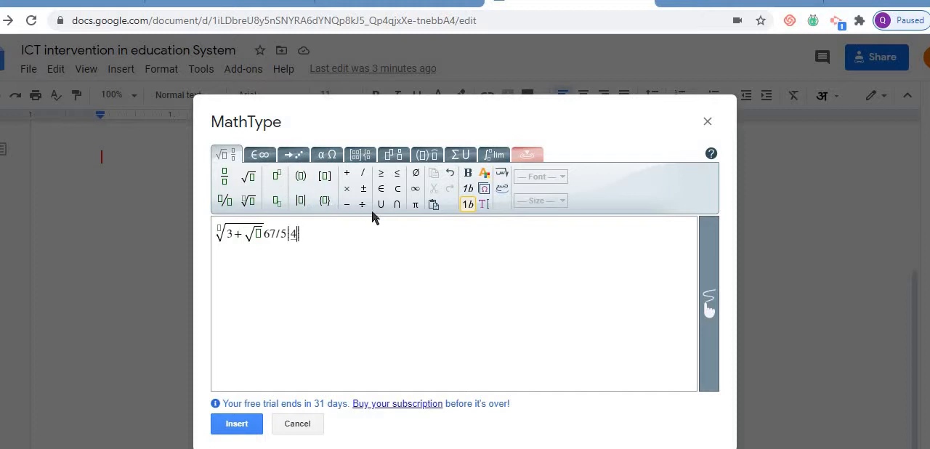
click(347, 193)
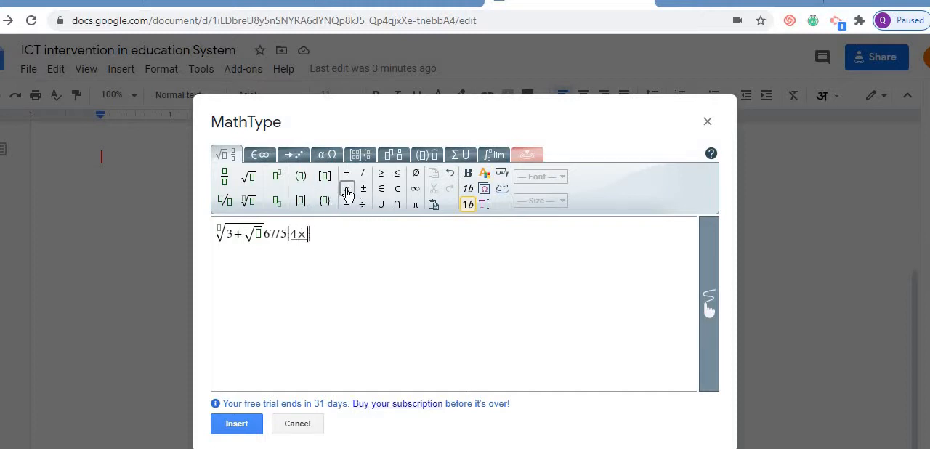
text(6=?)
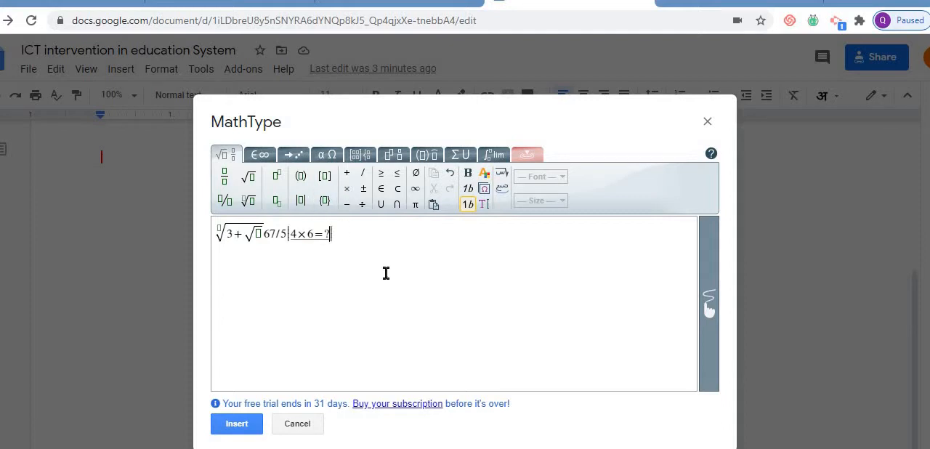
click(245, 427)
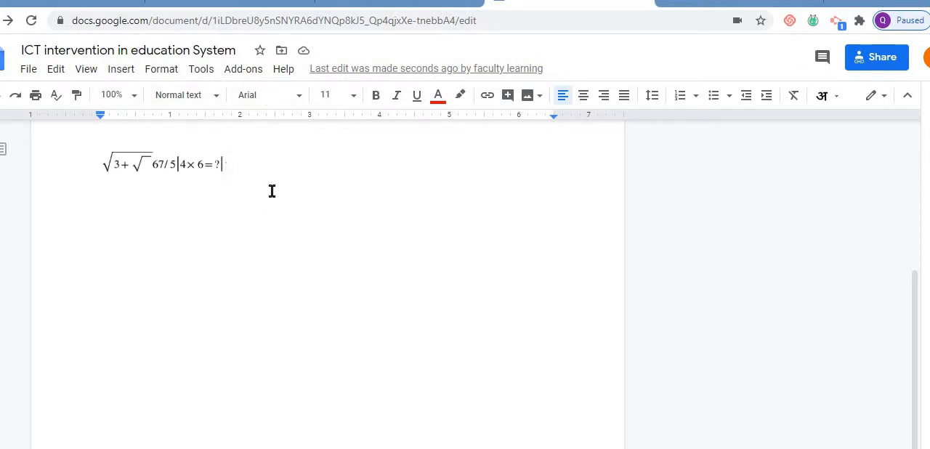
- Open a new MathType chemical formula and enter HN2S on its first line
click(241, 77)
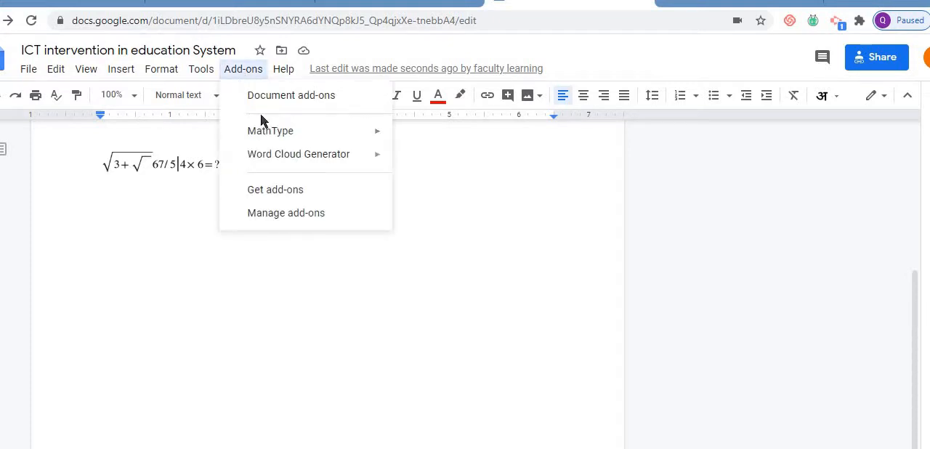
mouse_move(305, 139)
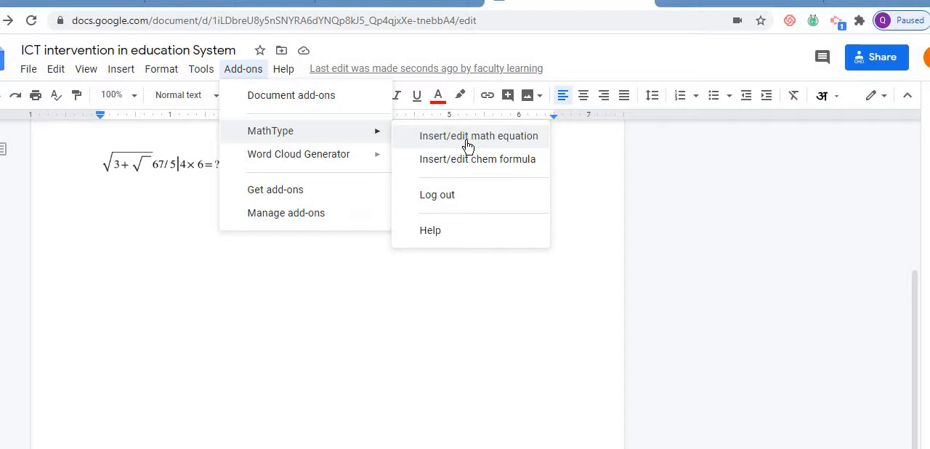
click(459, 159)
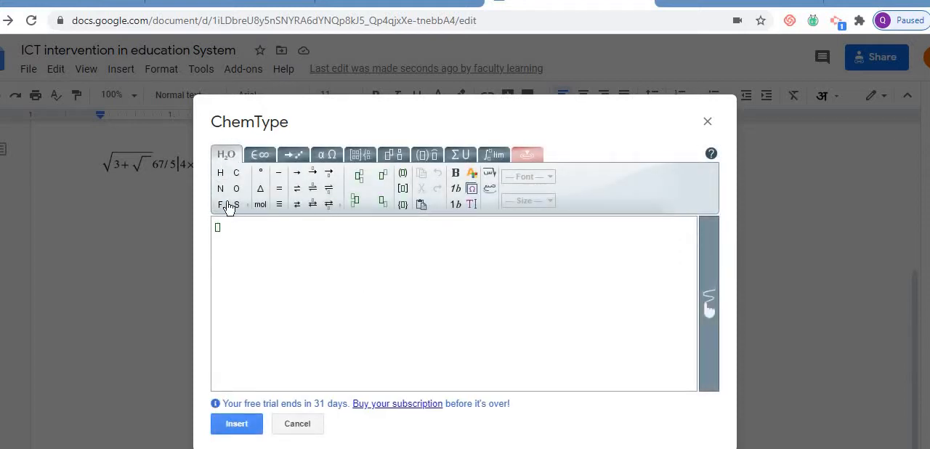
click(223, 177)
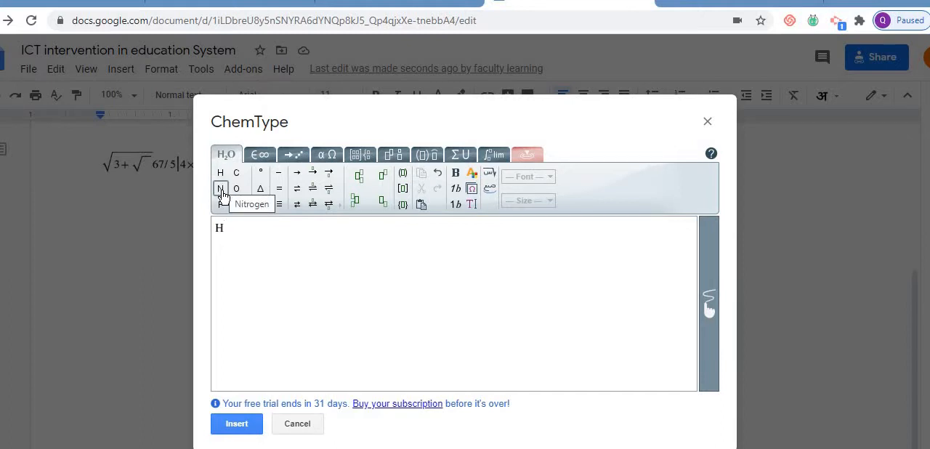
click(221, 190)
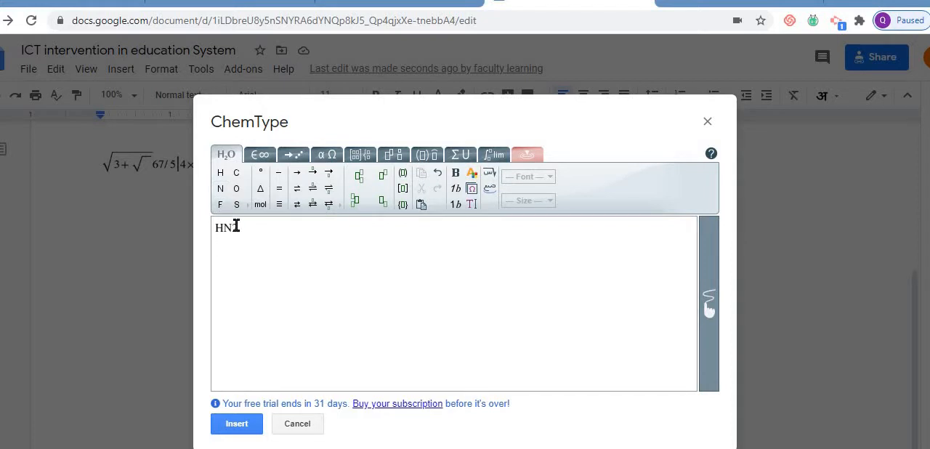
text(2)
click(237, 207)
- Add CO2 on a new line below HN2S in the chemical formula
key(Return)
click(236, 173)
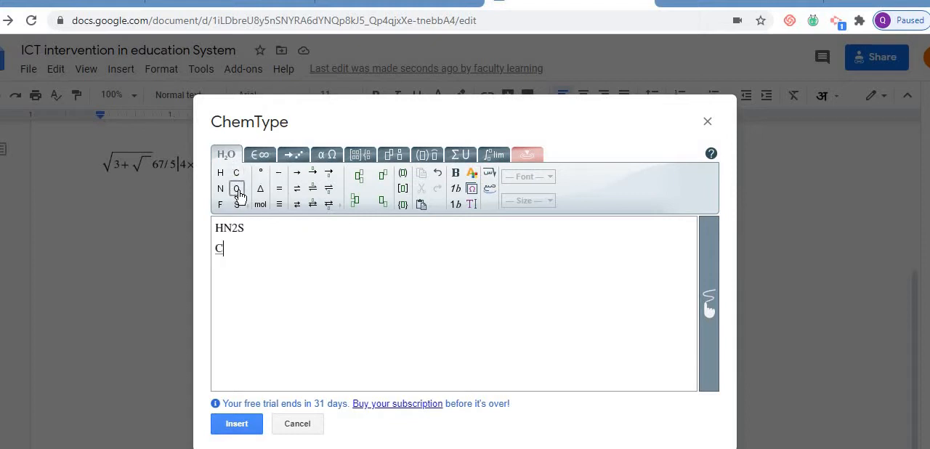
click(237, 189)
text(2)
- Add a summation after CO2 with a nested summation of subscript 6, and try to insert the formula
click(460, 154)
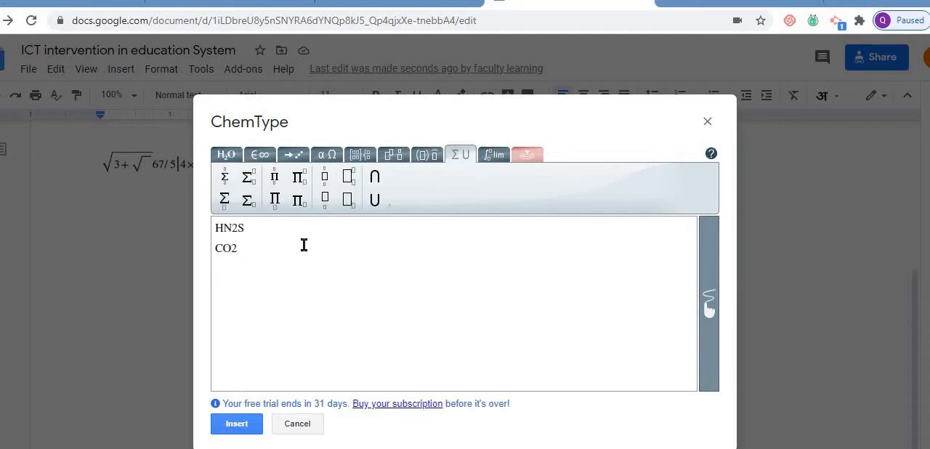
click(248, 181)
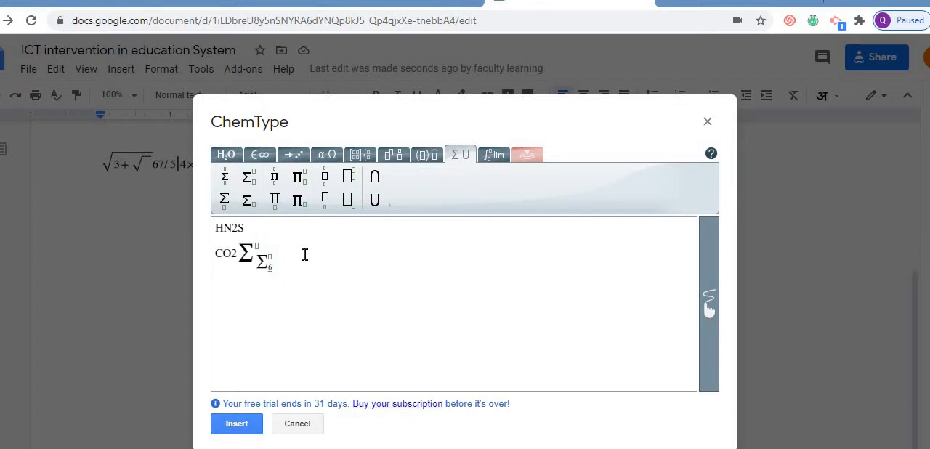
click(236, 423)
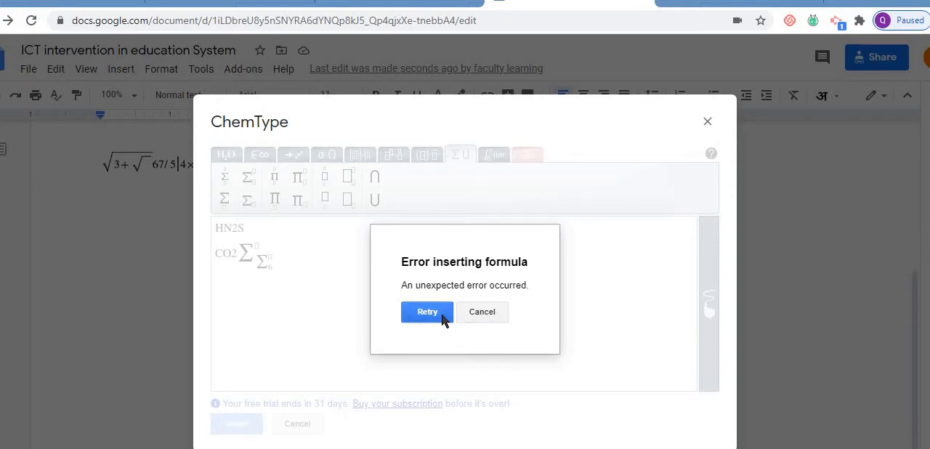
click(443, 320)
click(496, 318)
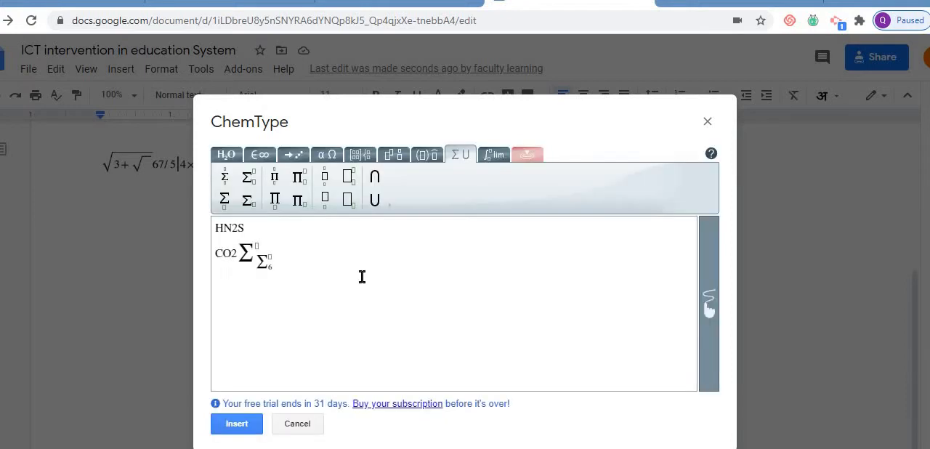
- Replace the summations after CO2 with one summation of subscript 2 on a third line, and insert the formula
click(282, 256)
key(BackSpace)
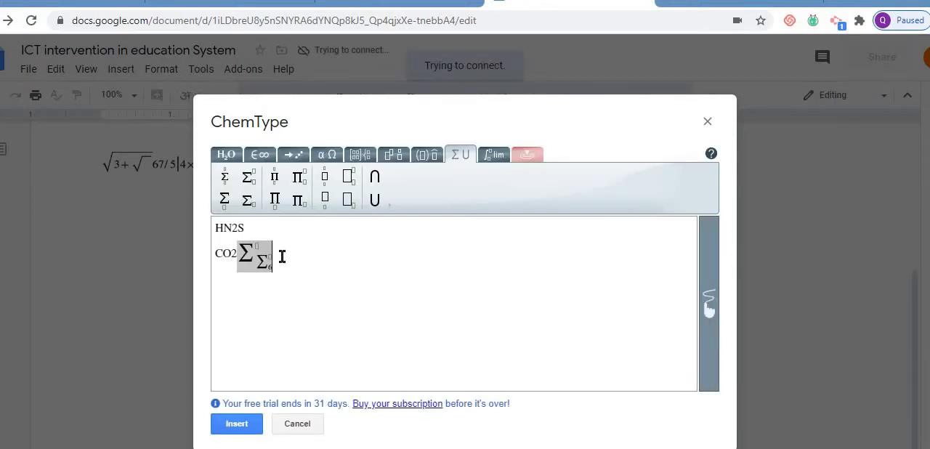
key(BackSpace)
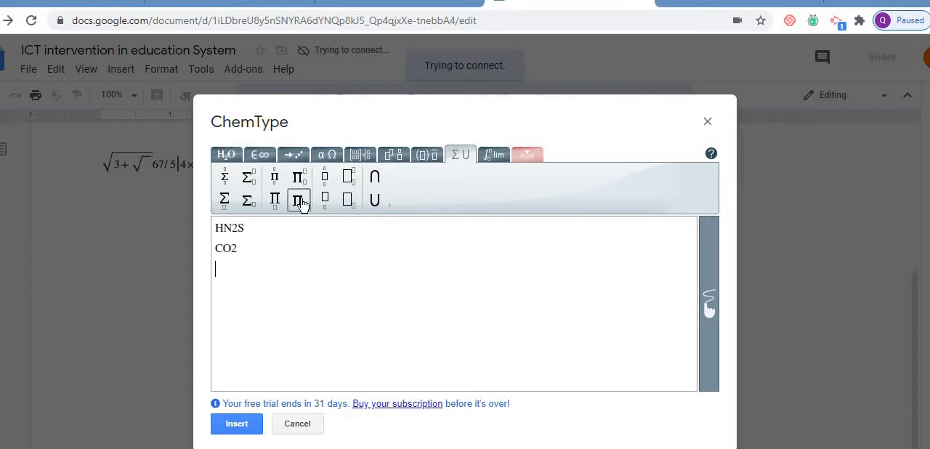
click(250, 201)
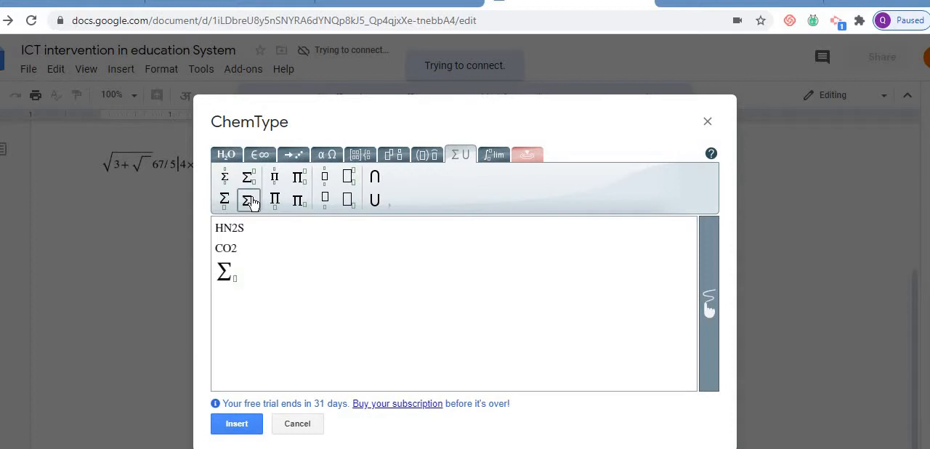
click(237, 426)
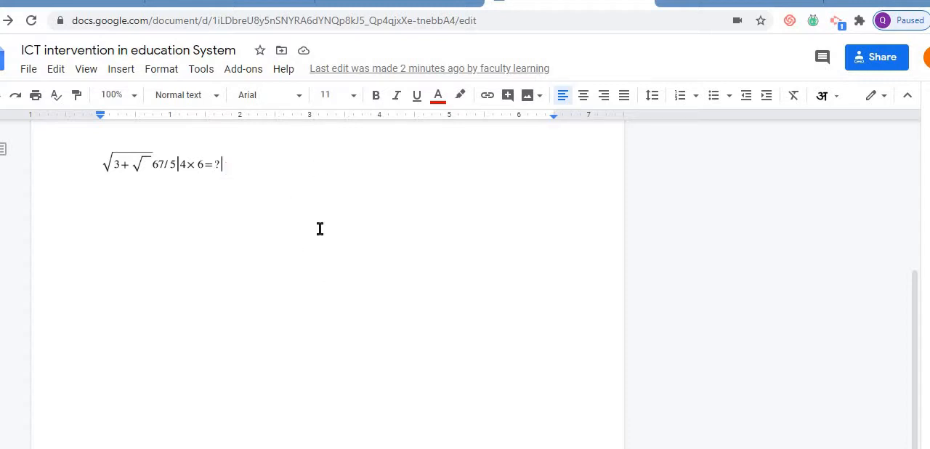
- Place the chemical formula on a new line below the math equation and put the cursor after it
key(Return)
key(Return)
key(Return)
key(Return)
key(Return)
key(Return)
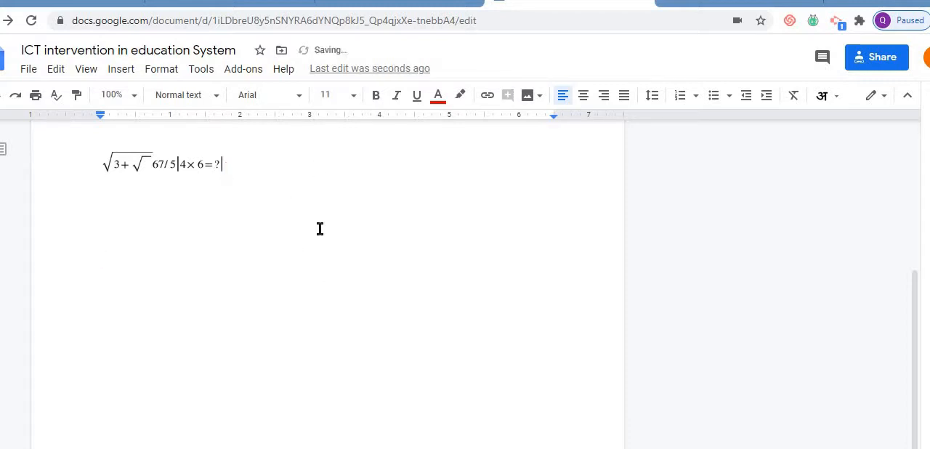
text(HN2S CO2 Σ2)
click(151, 249)
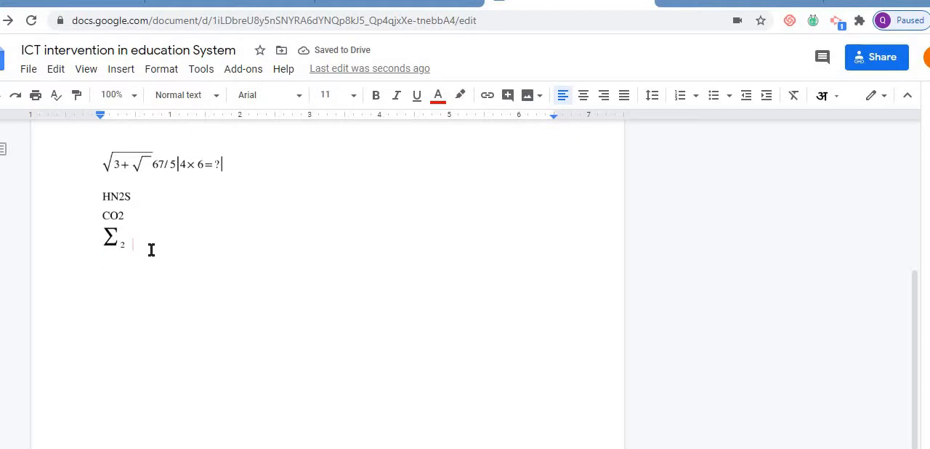
- Review the installed add-ons on the Manage Apps page of the marketplace, and close it
click(248, 73)
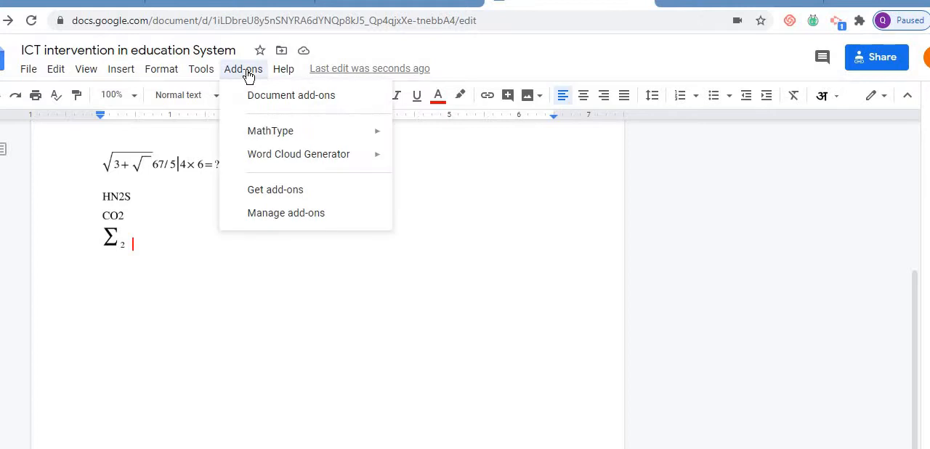
click(306, 213)
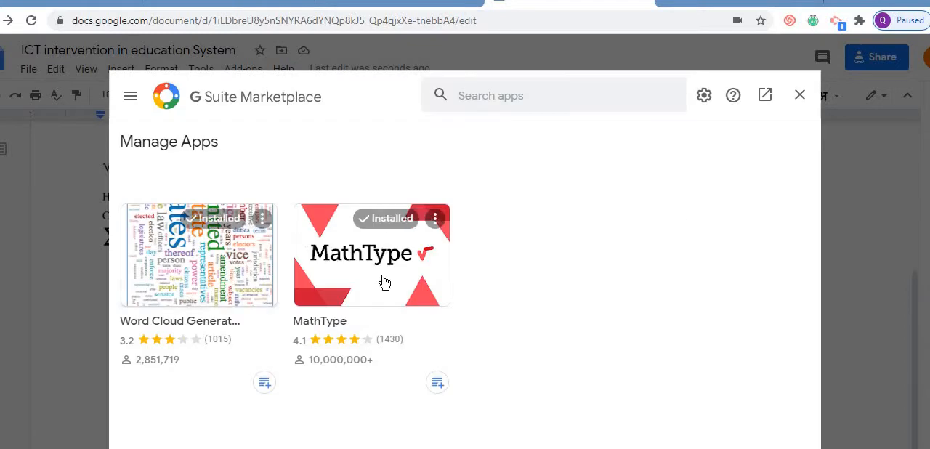
click(799, 97)
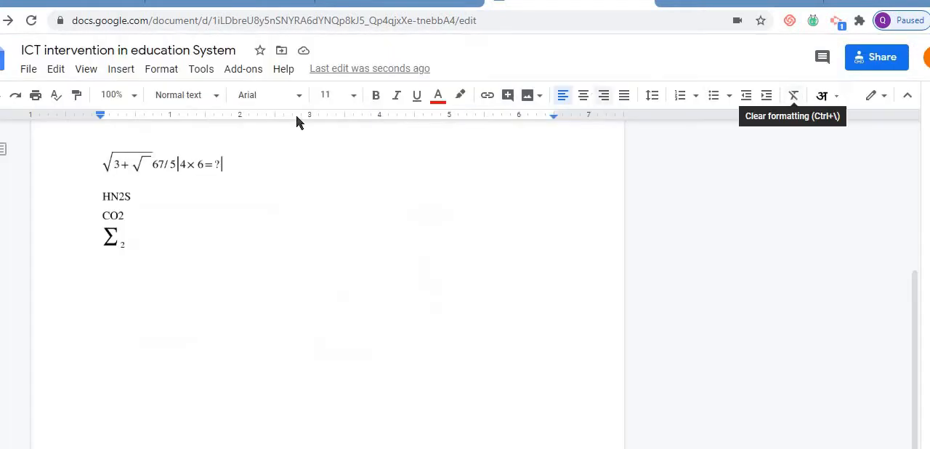
- Browse the marketplace add-ons that work with Docs and return to the start of the list
click(239, 70)
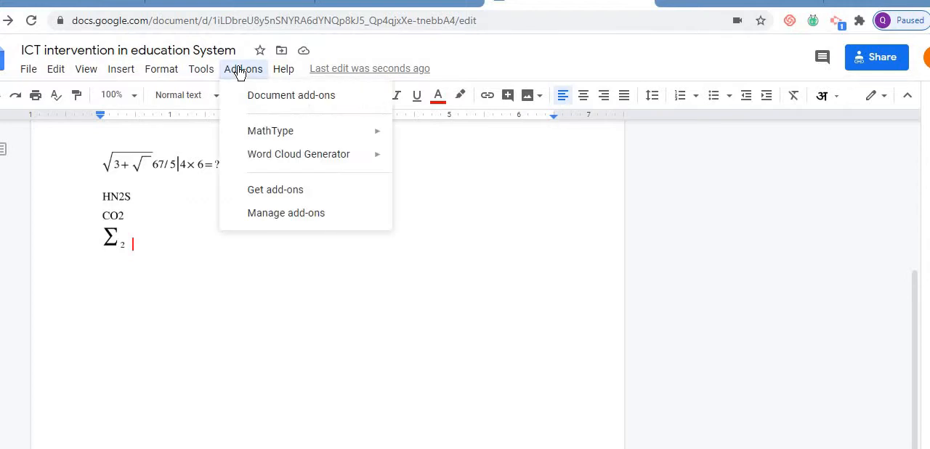
click(283, 190)
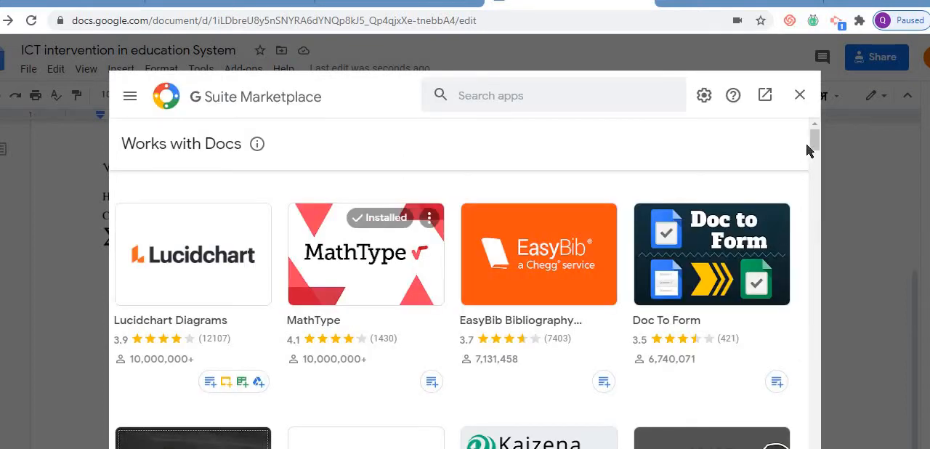
drag(814, 149, 813, 181)
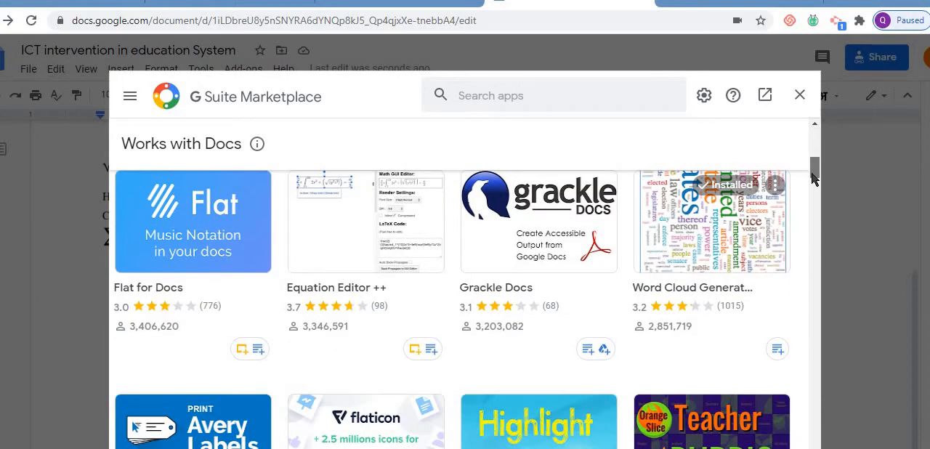
drag(814, 180, 818, 315)
drag(815, 269, 816, 126)
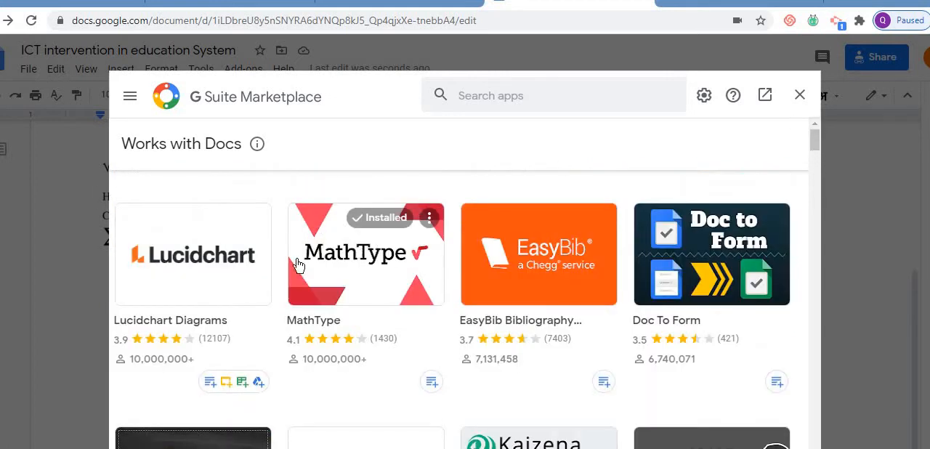
- Install the Lucidchart Diagrams add-on, authorizing it with the listed Google account and granting the requested access
click(211, 261)
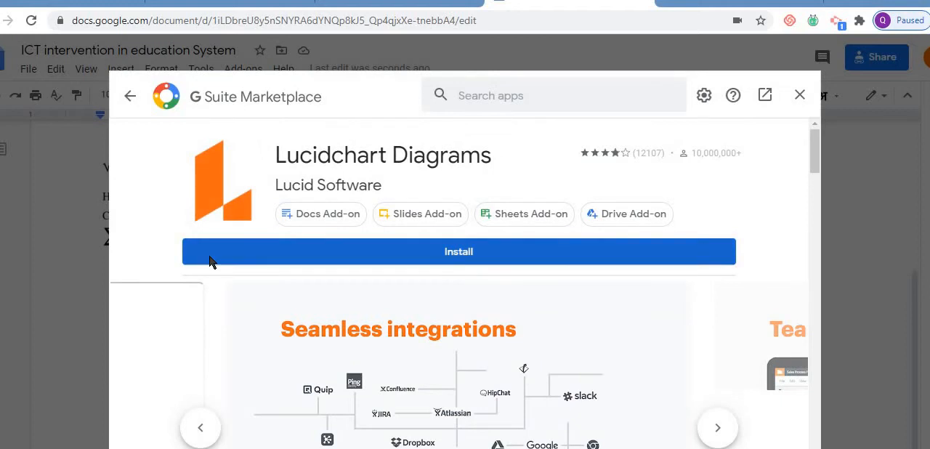
click(489, 262)
click(554, 357)
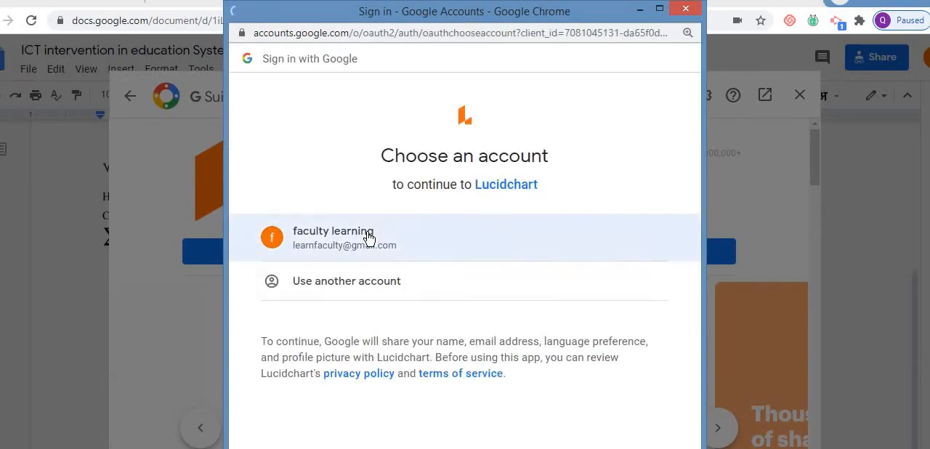
click(367, 232)
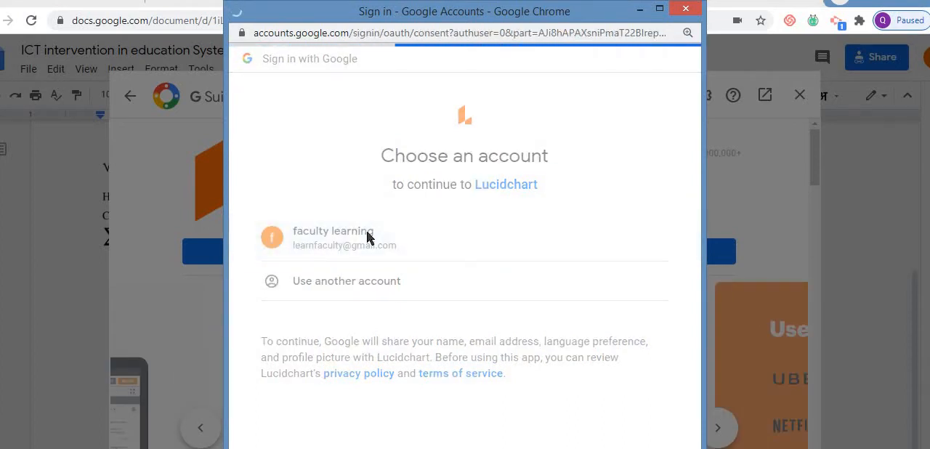
click(693, 426)
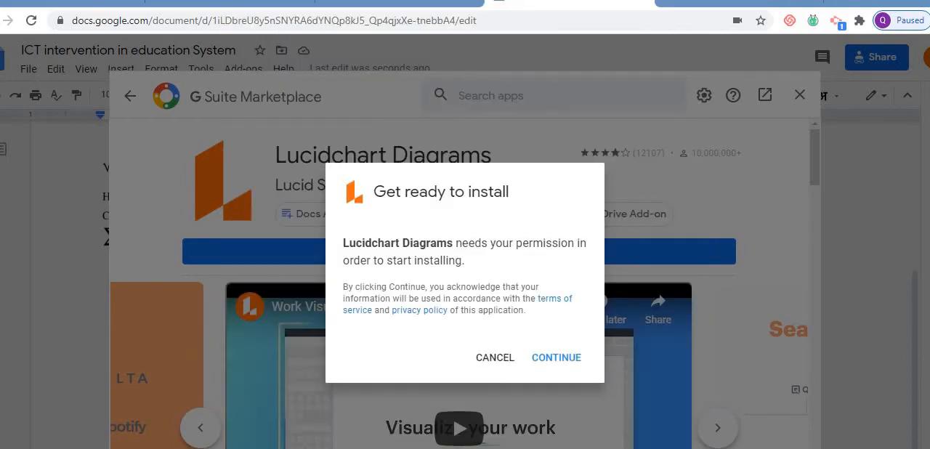
click(569, 359)
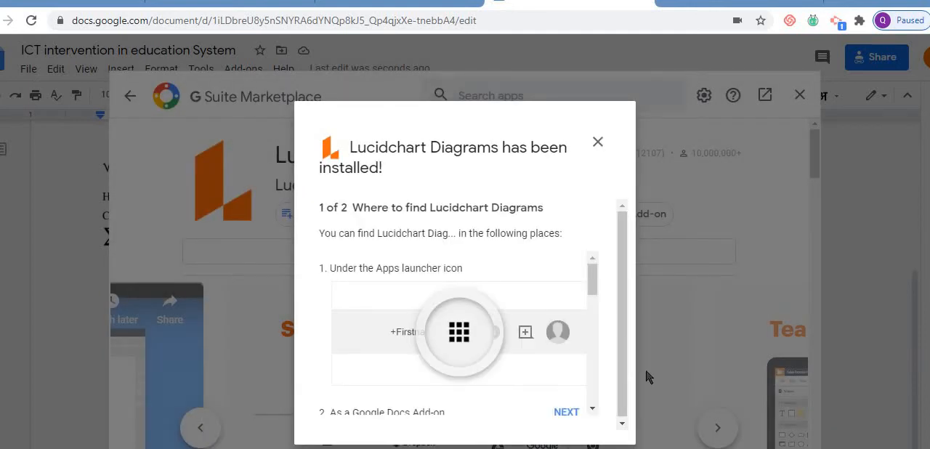
- Finish the post-installation notes for Lucidchart Diagrams and close the marketplace
click(571, 423)
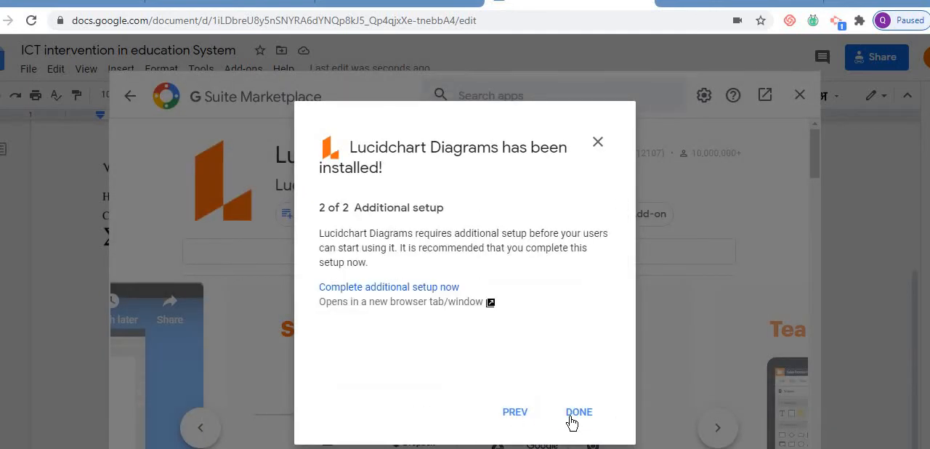
click(576, 413)
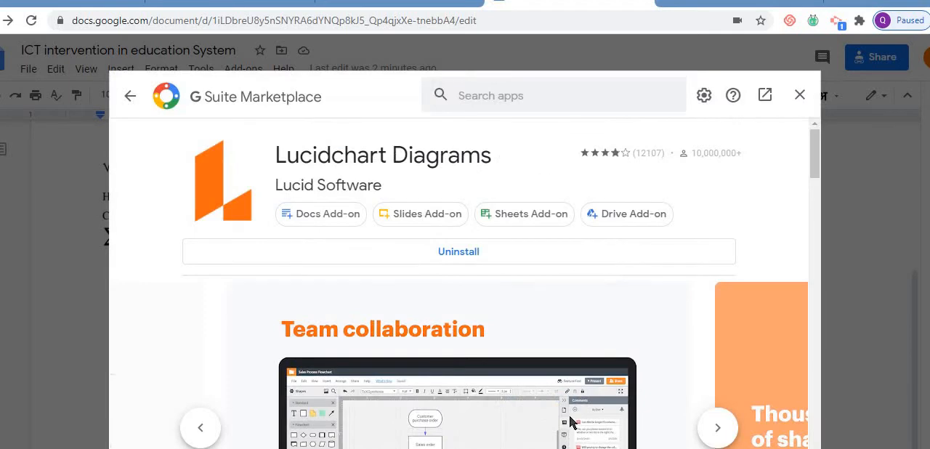
click(799, 94)
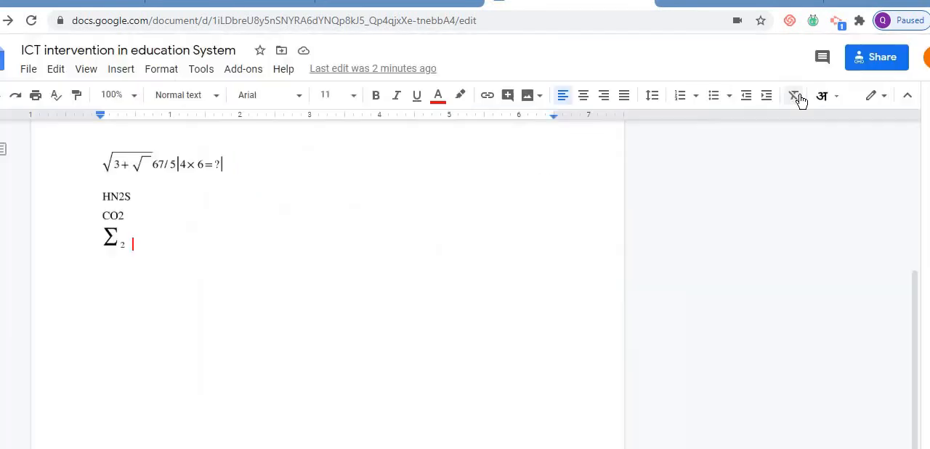
- Try to insert a diagram with the Lucidchart Diagrams add-on, closing its sidebar and trying once more
click(239, 71)
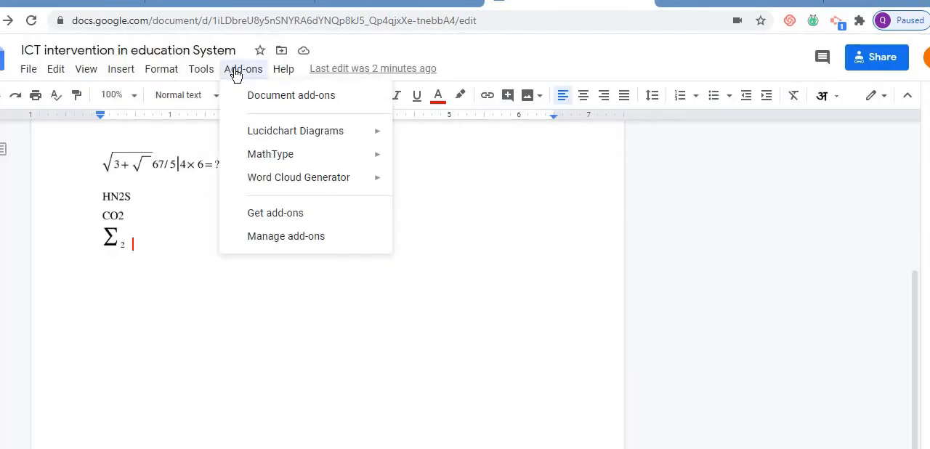
mouse_move(301, 139)
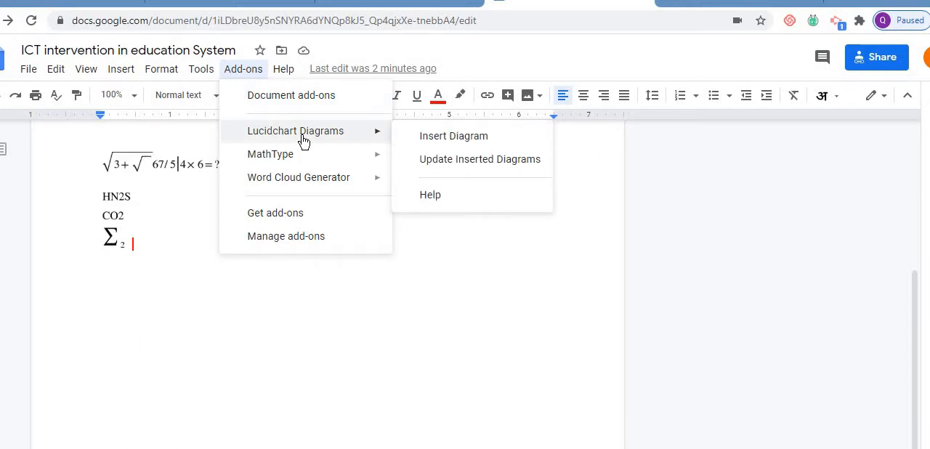
click(454, 138)
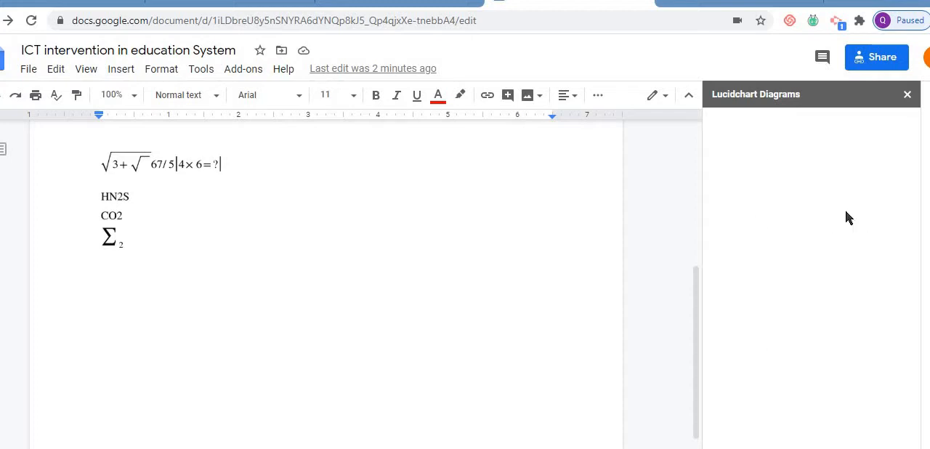
click(907, 97)
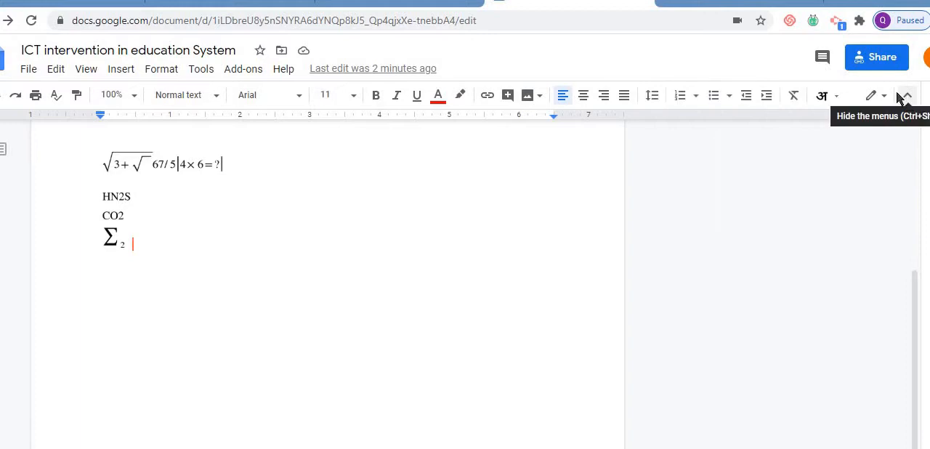
click(240, 72)
mouse_move(372, 132)
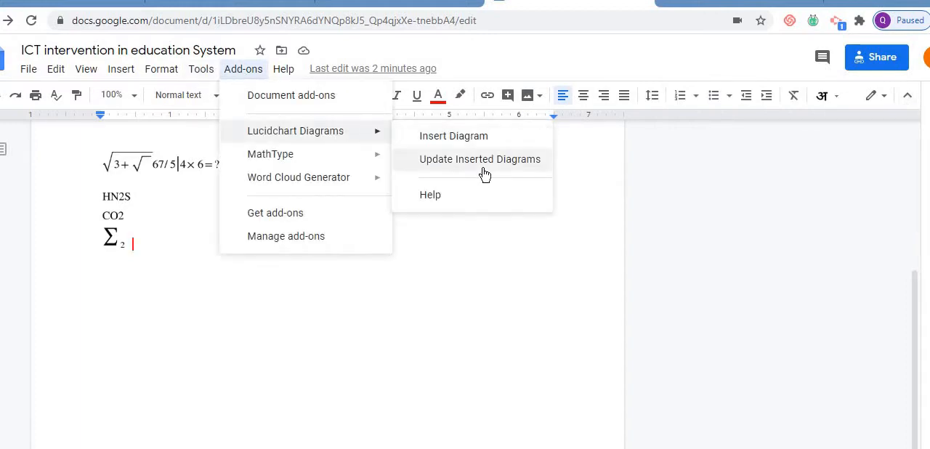
click(462, 137)
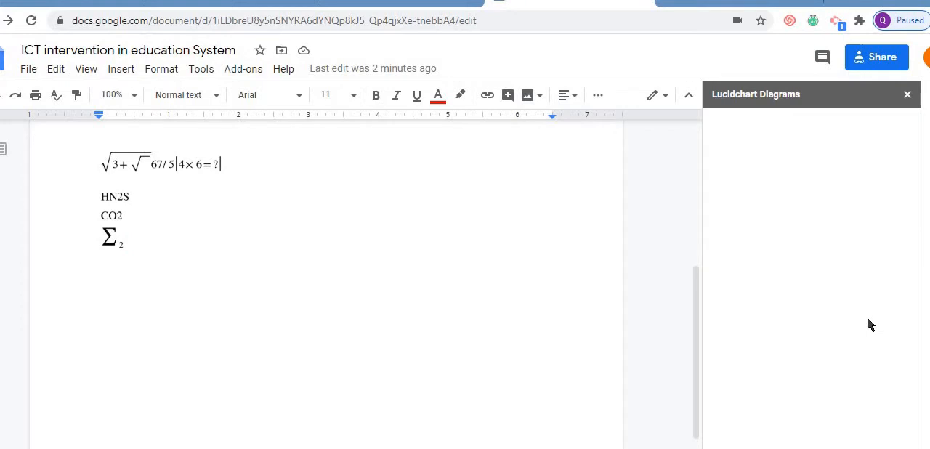
click(908, 96)
- Add a new line below the summation formula and start a document comparison
key(Return)
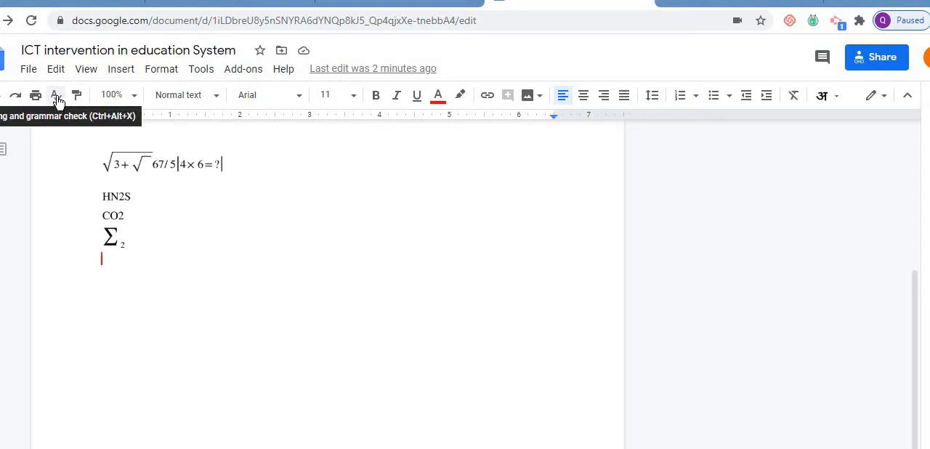
click(121, 70)
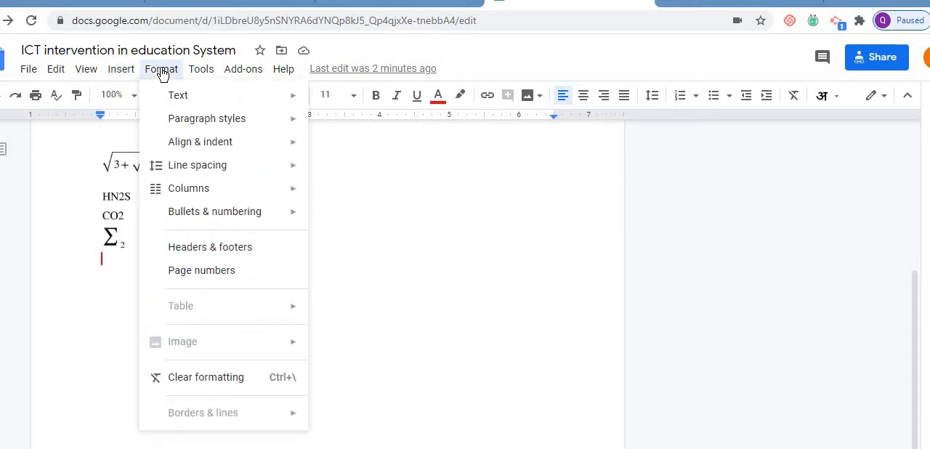
mouse_move(203, 71)
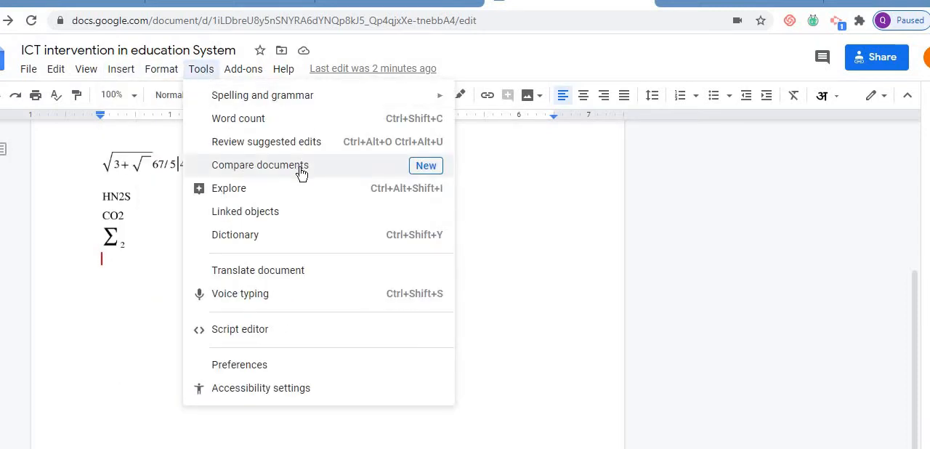
click(425, 167)
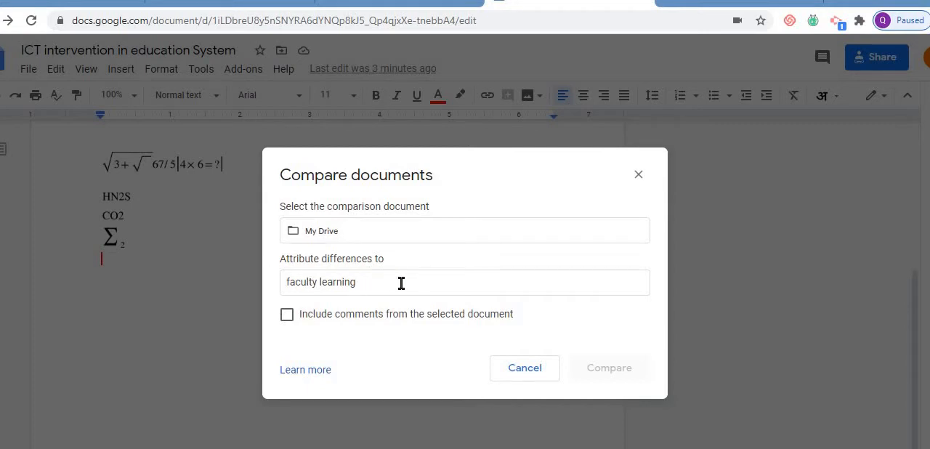
- Include comments from the selected document, and view the help article on comparing documents before returning to the comparison
click(287, 316)
click(374, 282)
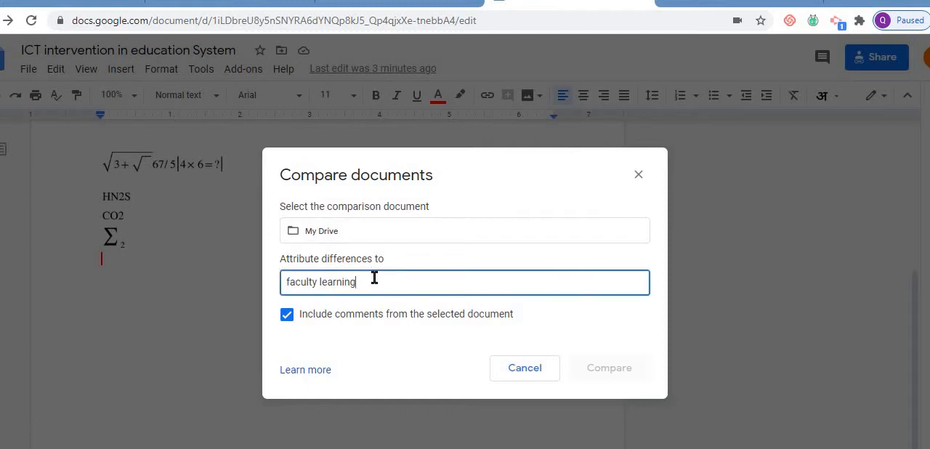
click(305, 370)
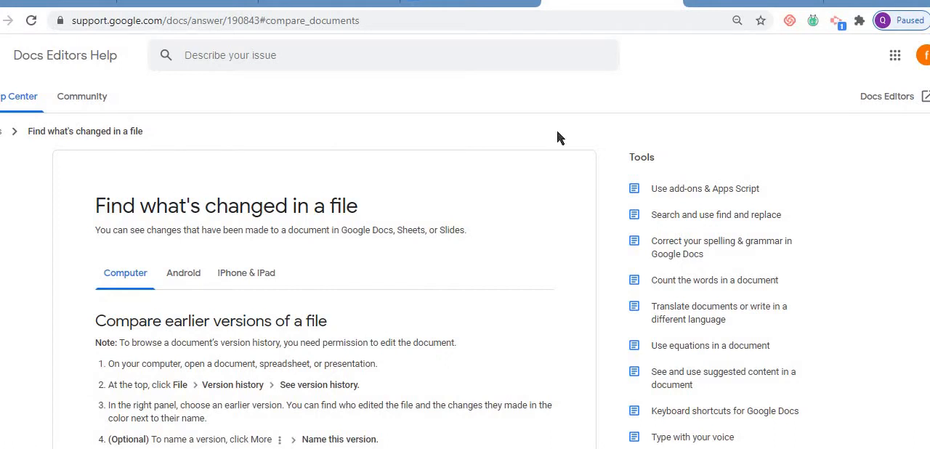
click(671, 2)
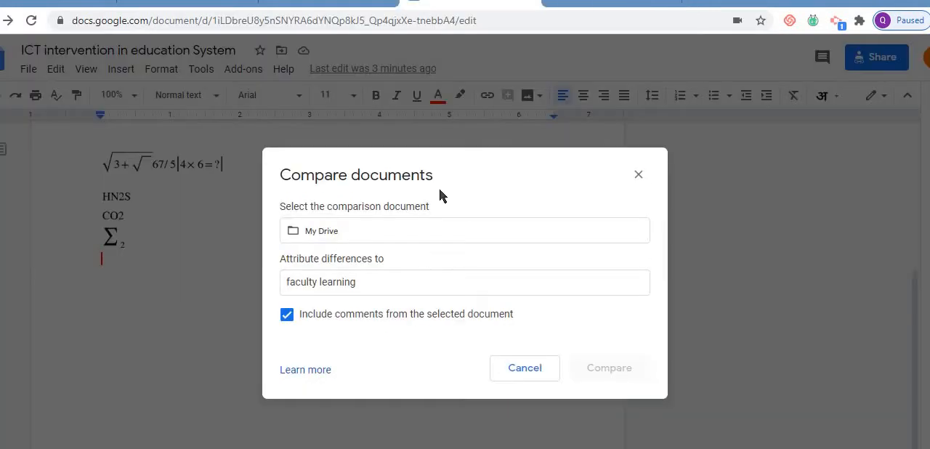
- Attribute the comparison differences to "ict" and exclude comments from the selected document
click(385, 277)
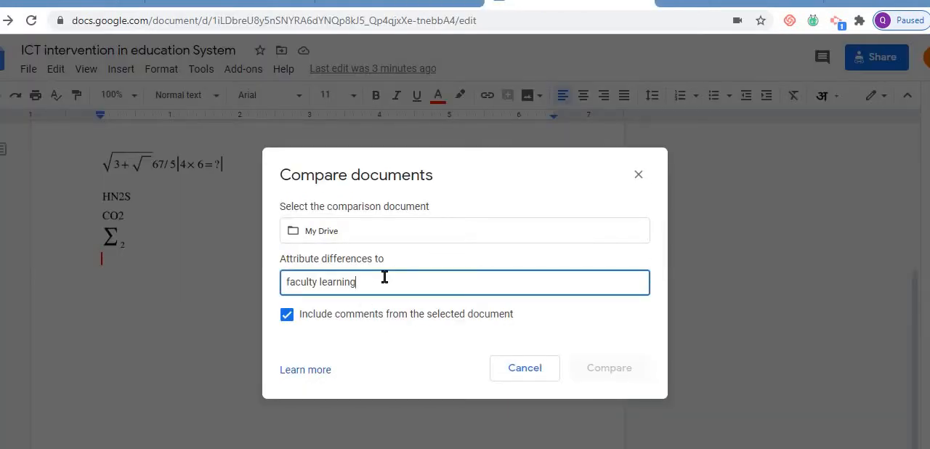
key(BackSpace)
key(BackSpace)
key(BackSpace)
key(BackSpace)
key(BackSpace)
key(BackSpace)
key(BackSpace)
key(BackSpace)
key(BackSpace)
key(BackSpace)
key(BackSpace)
key(BackSpace)
key(BackSpace)
key(BackSpace)
key(BackSpace)
text(ict)
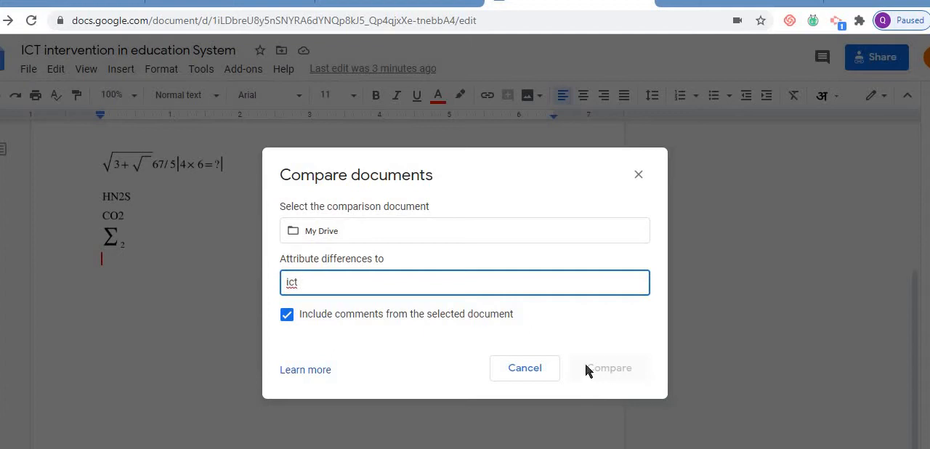
click(285, 320)
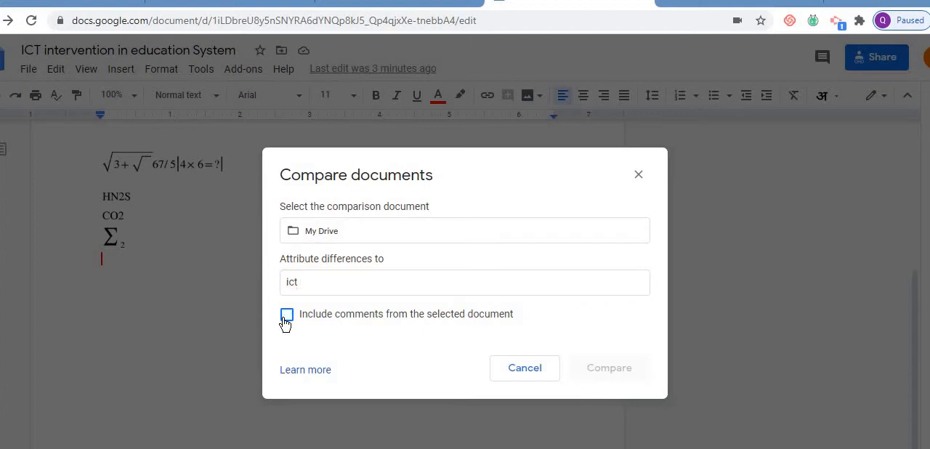
- Choose "Untitled document" from My Drive as the comparison document
click(379, 226)
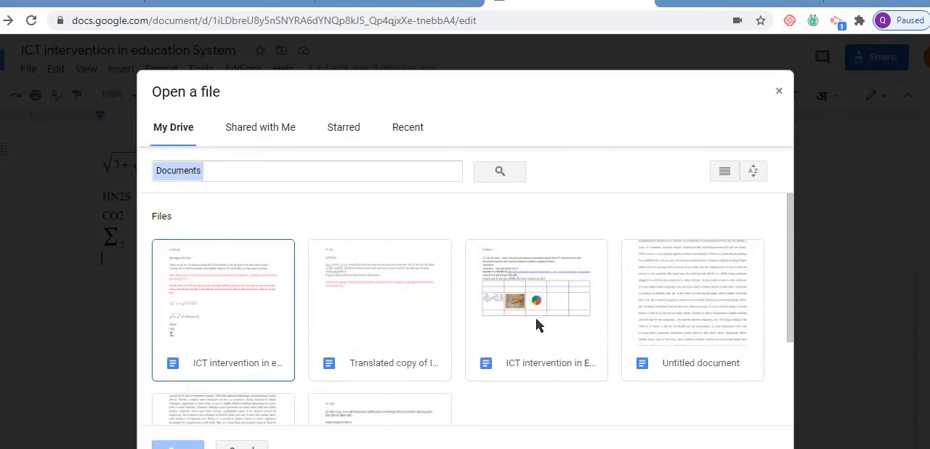
click(693, 320)
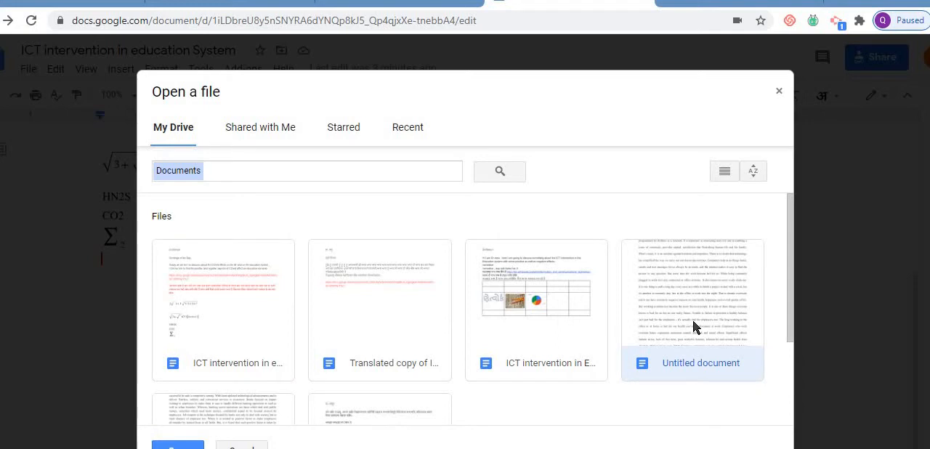
double_click(693, 321)
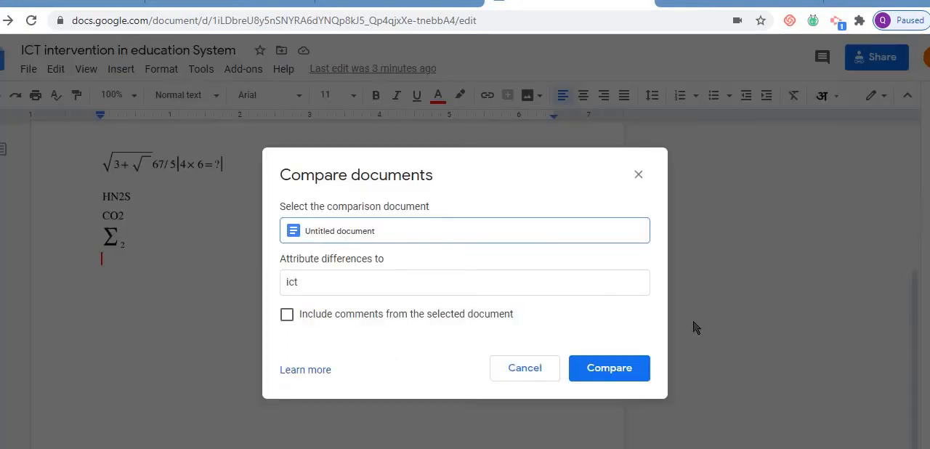
- Include comments from the selected document, run the comparison, and open the resulting comparison document
click(350, 282)
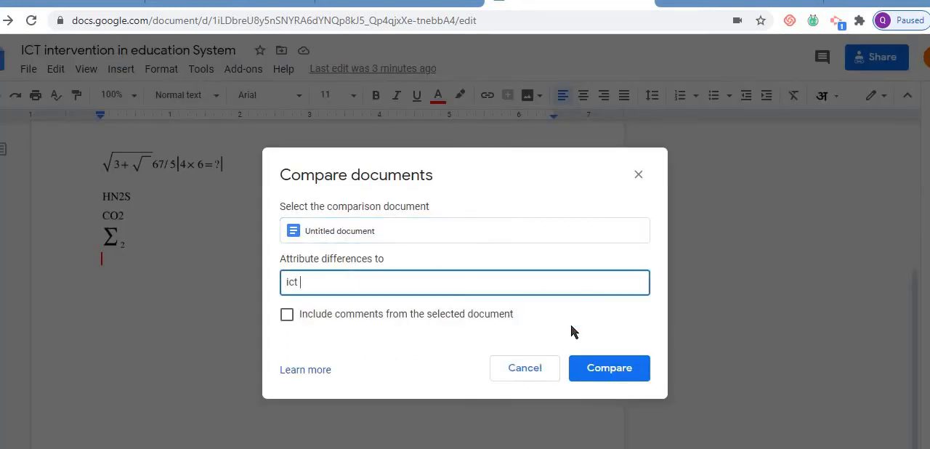
click(288, 315)
click(607, 373)
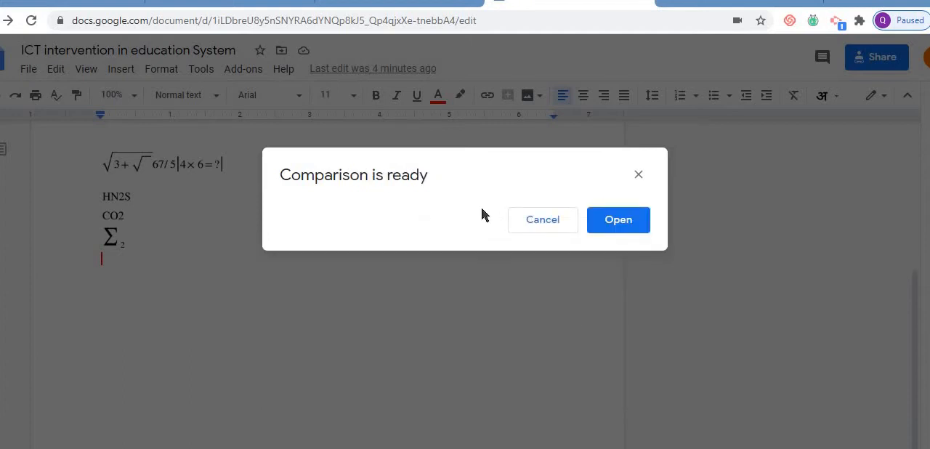
click(619, 220)
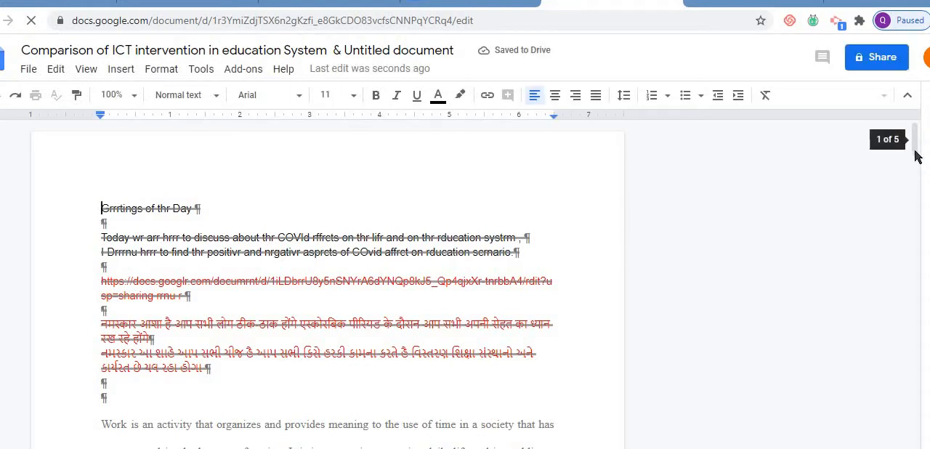
- Review the suggested replacements and header and footer deletions throughout the comparison document, and return to its beginning
mouse_move(915, 147)
mouse_down()
mouse_move(919, 169)
mouse_move(917, 154)
mouse_up()
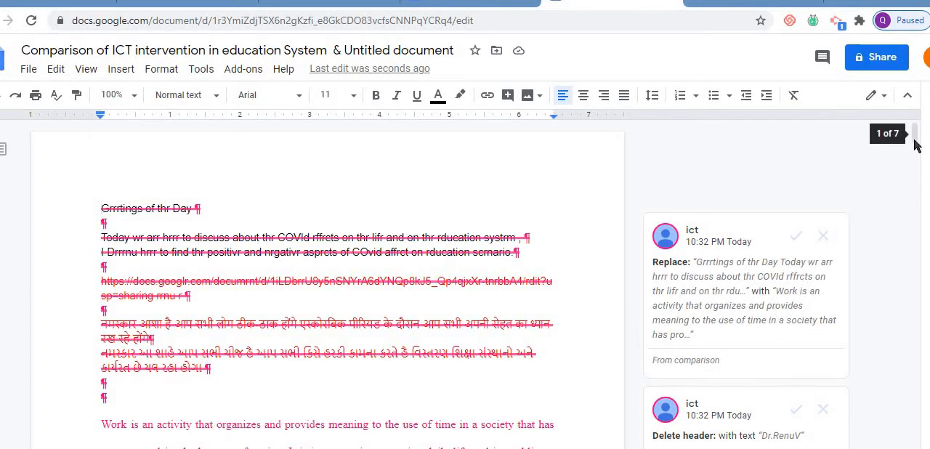
scroll(915, 151, down, 3)
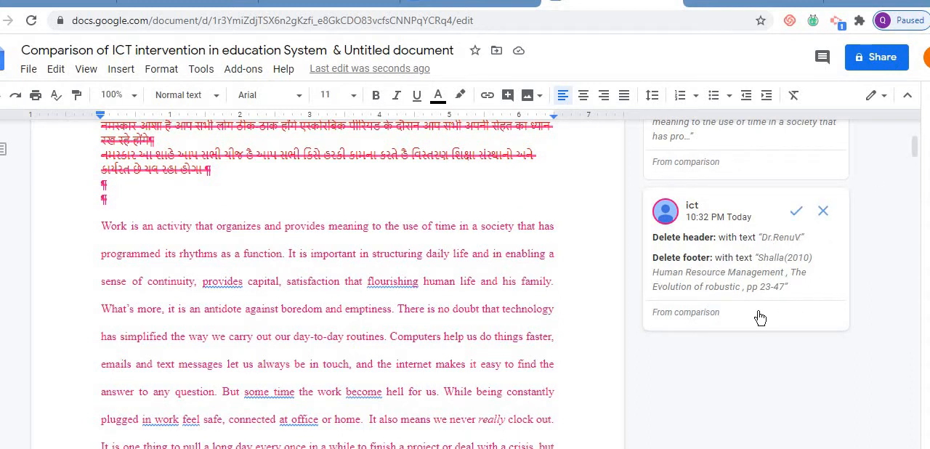
drag(914, 154, 914, 158)
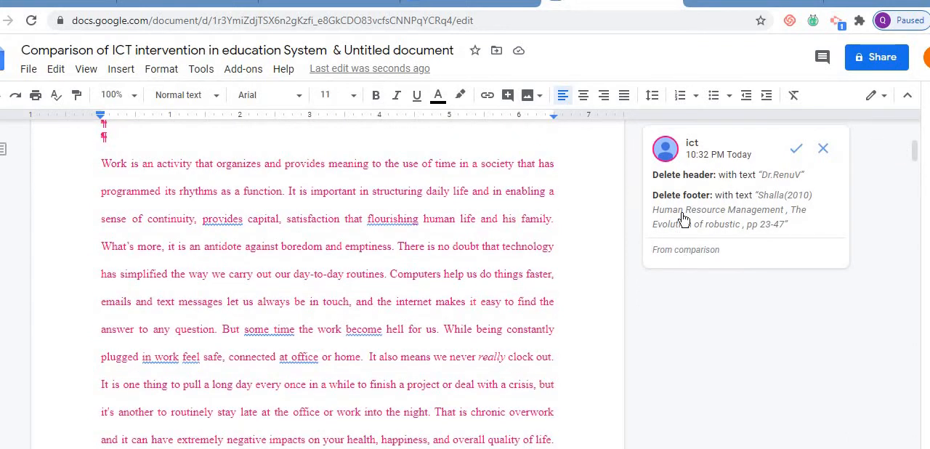
drag(916, 158, 923, 327)
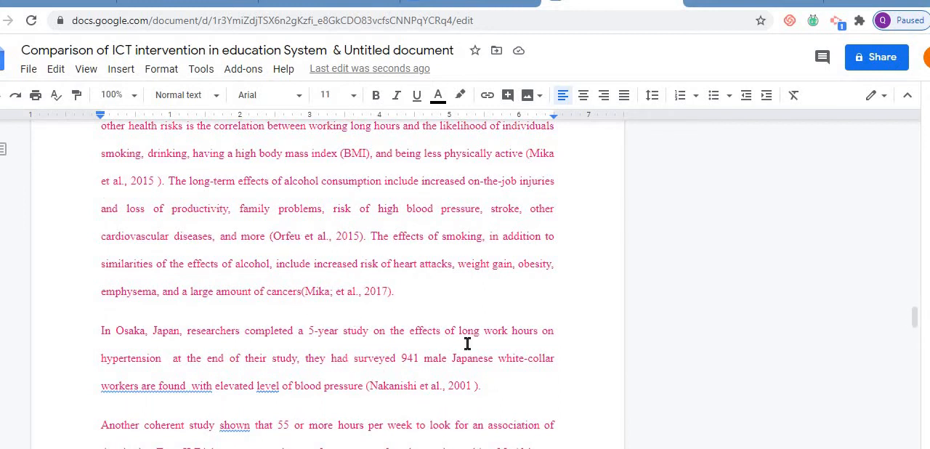
drag(916, 320, 807, 147)
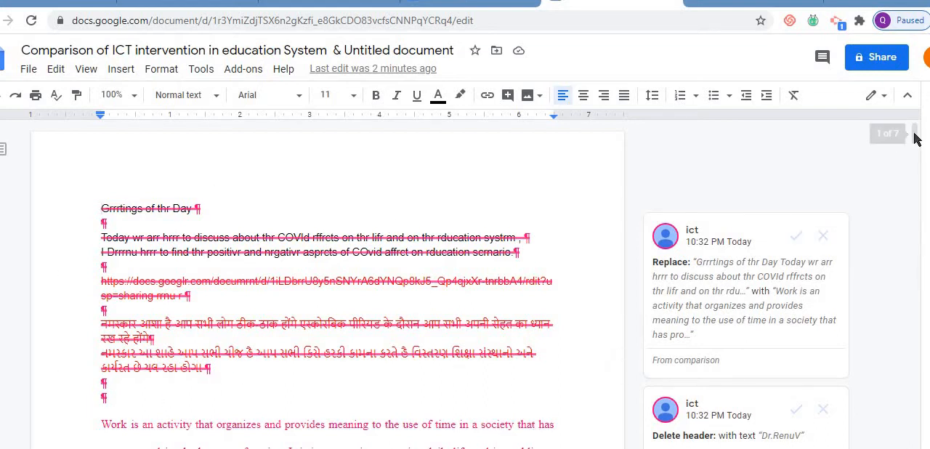
- Accept the grammar suggestions replacing "flourishing" with "flourishes" and "become" with "becomes" in the paragraph beginning "Work is an activity"
drag(914, 133, 919, 157)
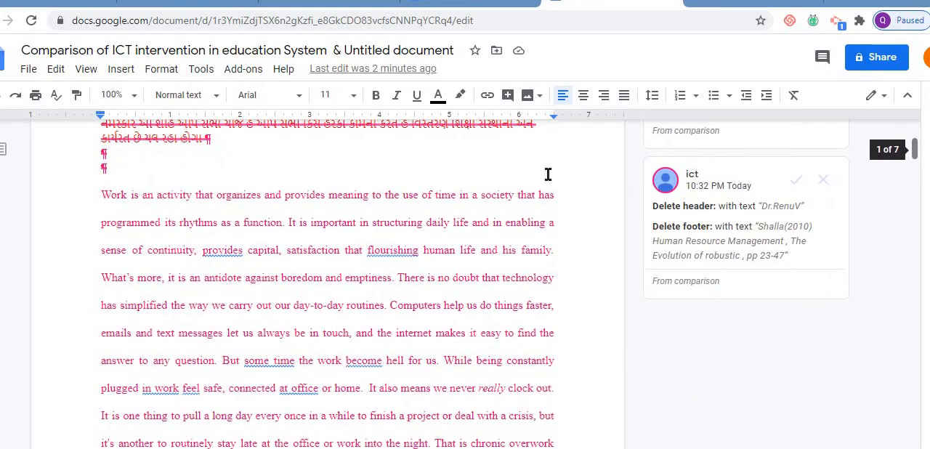
click(390, 251)
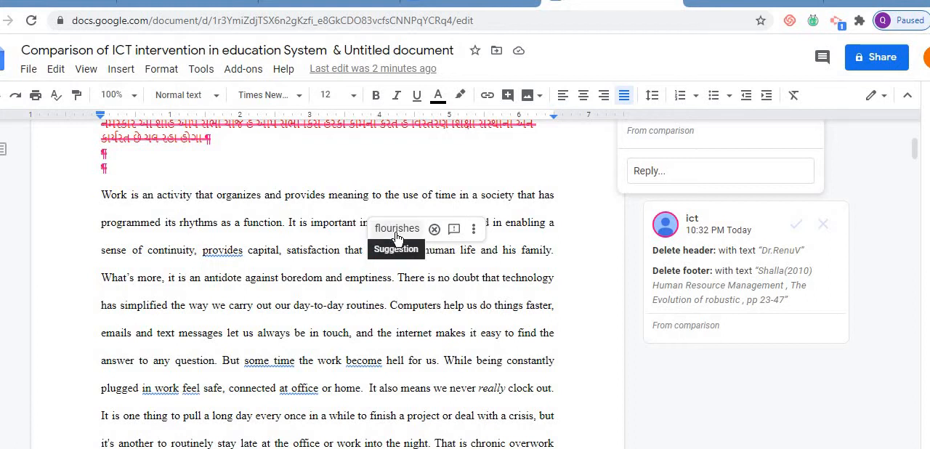
click(397, 237)
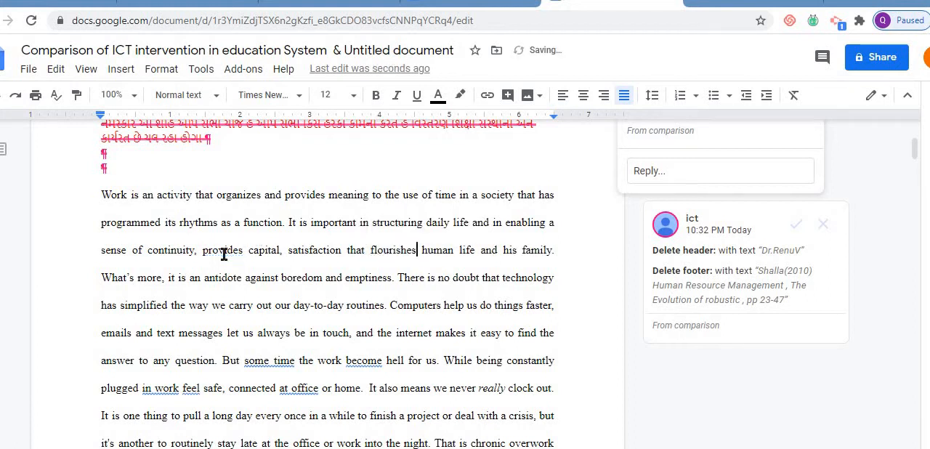
click(365, 362)
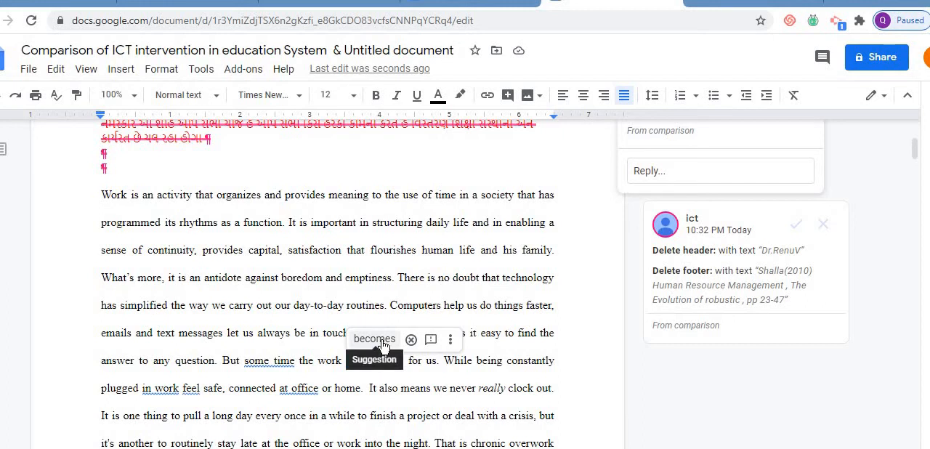
click(451, 341)
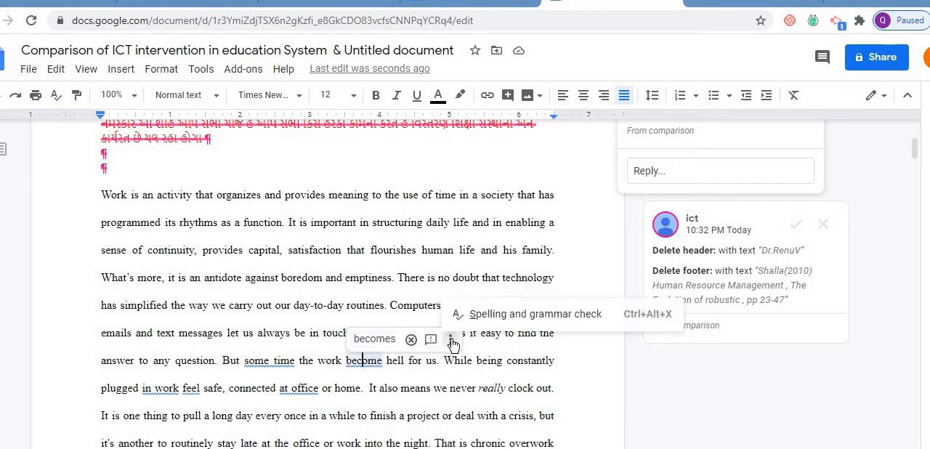
click(372, 338)
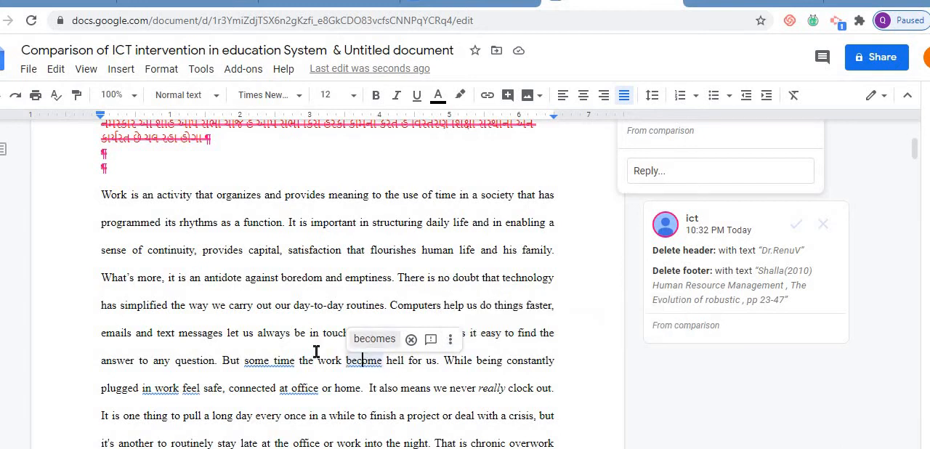
- Accept the suggestions replacing "some time" with "sometimes" and "at office" with "at the office" in the same paragraph
click(271, 361)
click(274, 339)
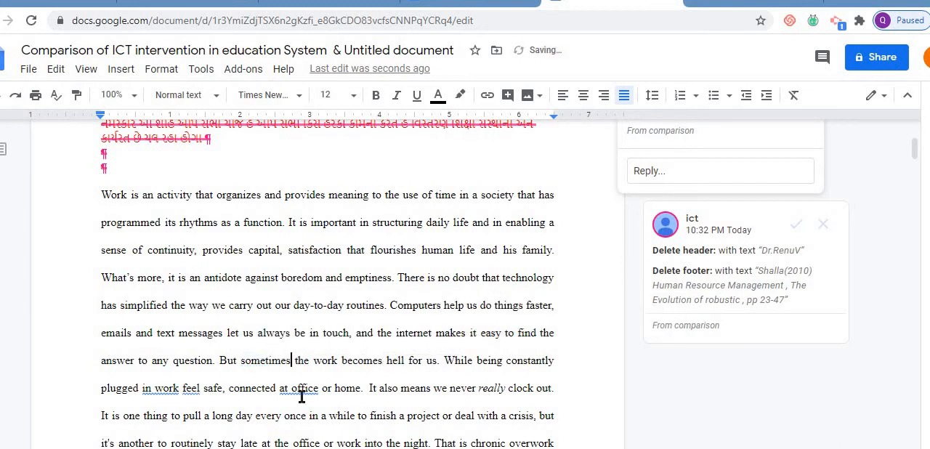
click(301, 389)
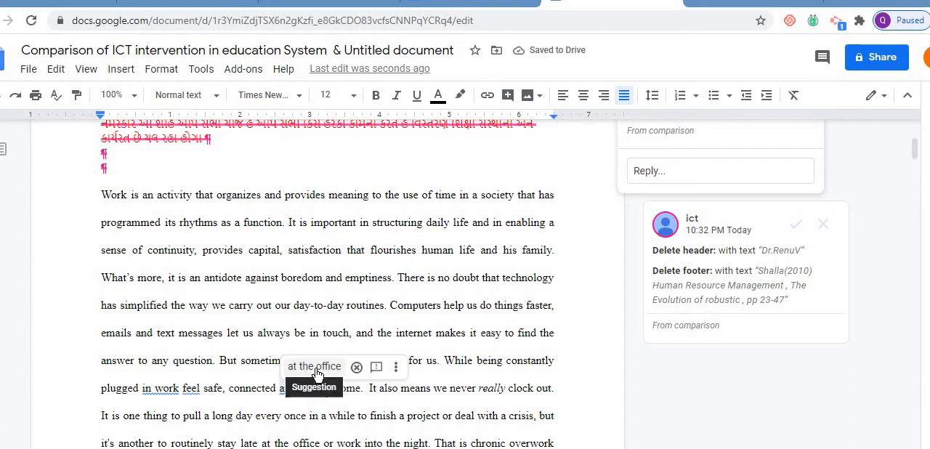
click(315, 369)
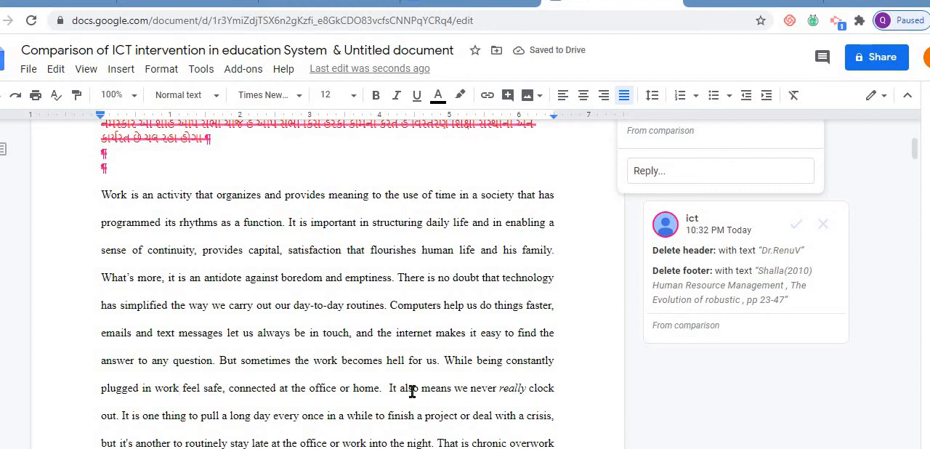
- Accept the suggestion replacing "The long" with "Long" before "working in the office" at the end of the page
drag(915, 150, 464, 251)
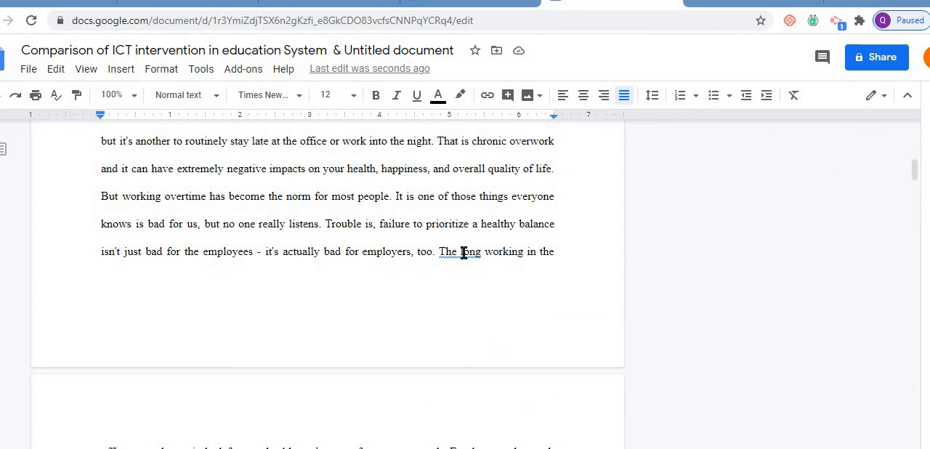
click(463, 252)
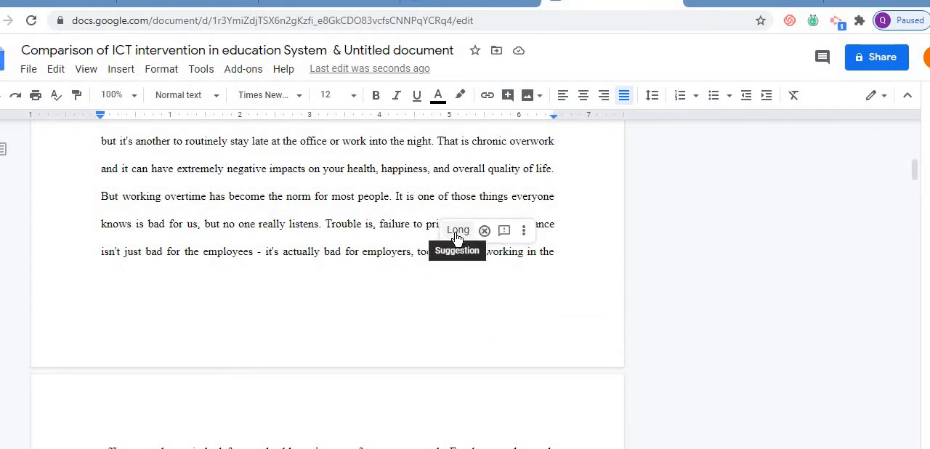
click(457, 230)
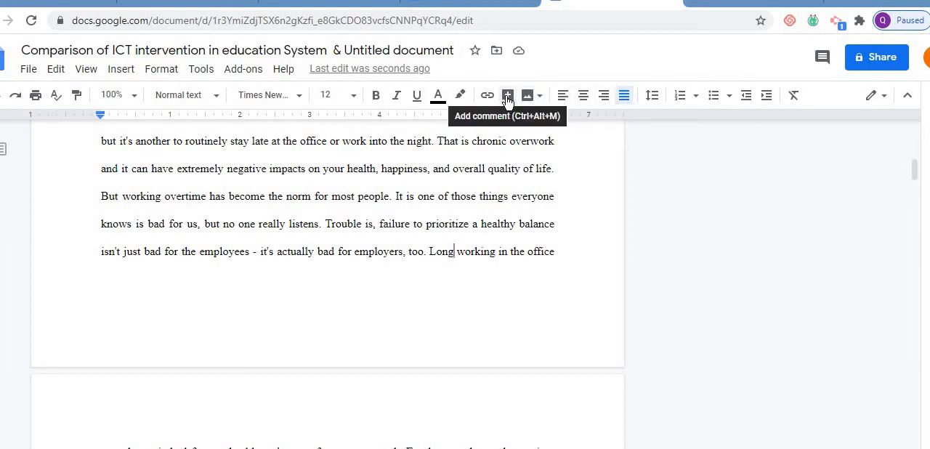
- Review the highlight colors, line spacing options and document modes, keeping the document in Editing mode
click(462, 97)
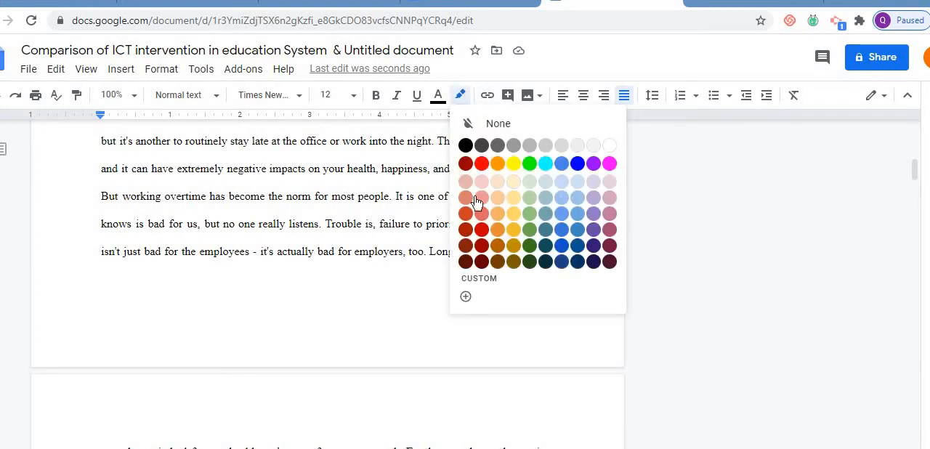
click(532, 231)
shift+click(563, 268)
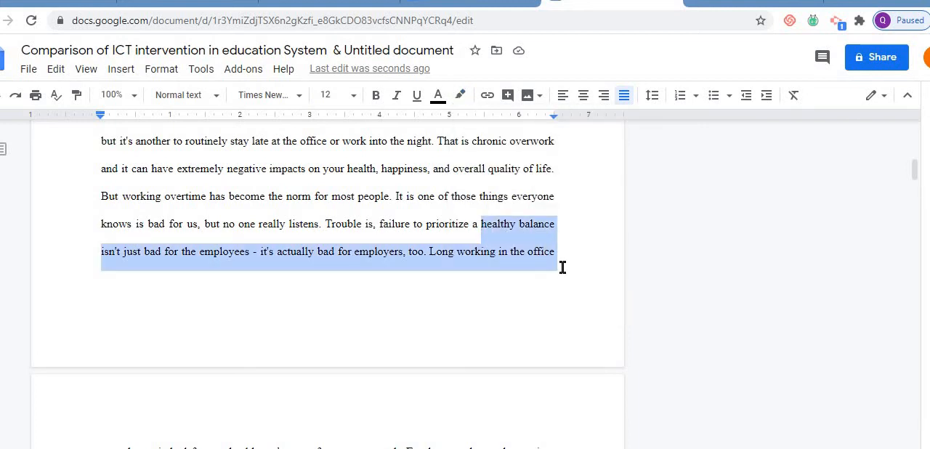
click(563, 267)
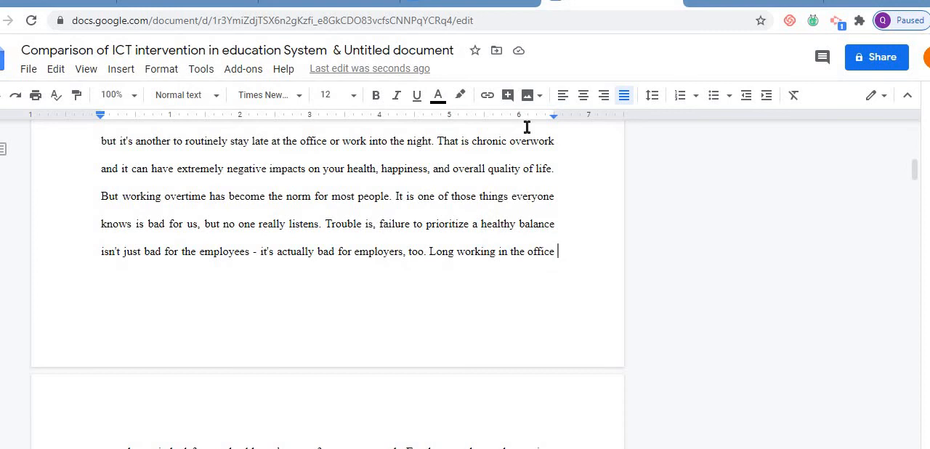
click(652, 98)
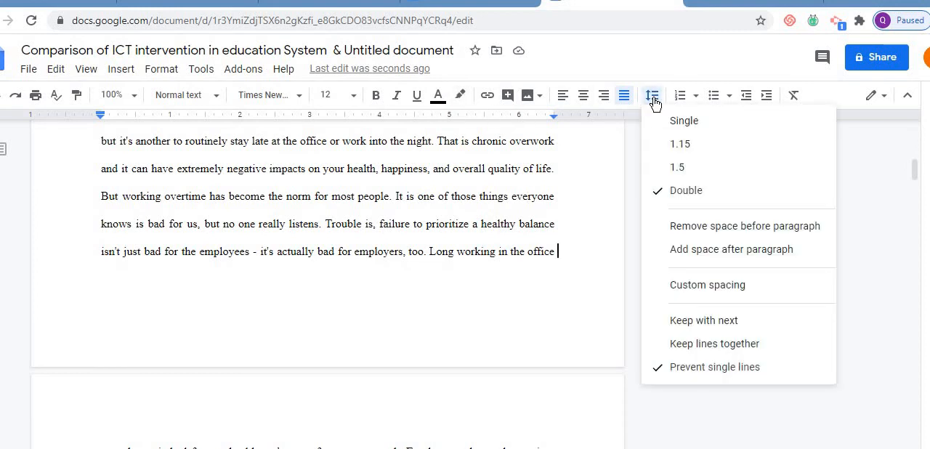
click(653, 99)
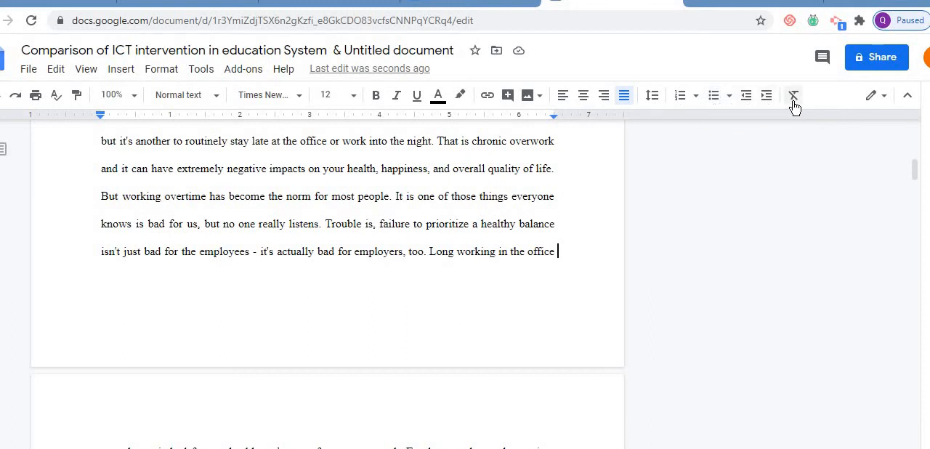
click(884, 98)
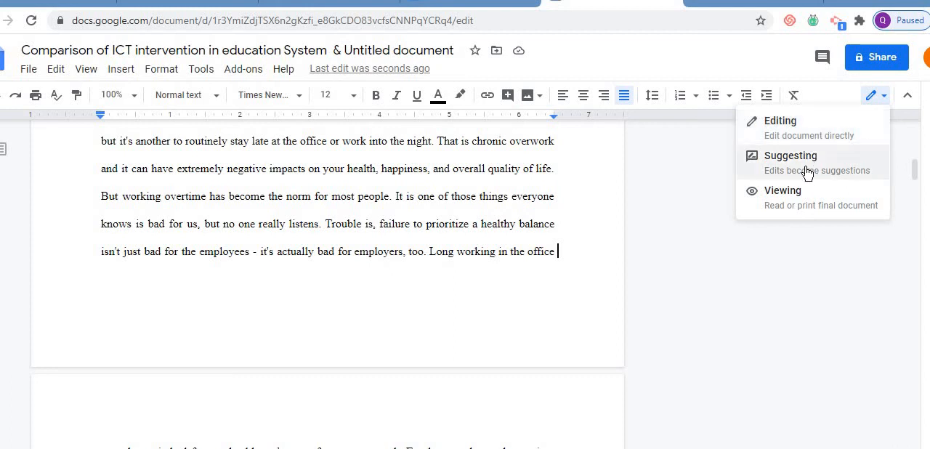
click(814, 123)
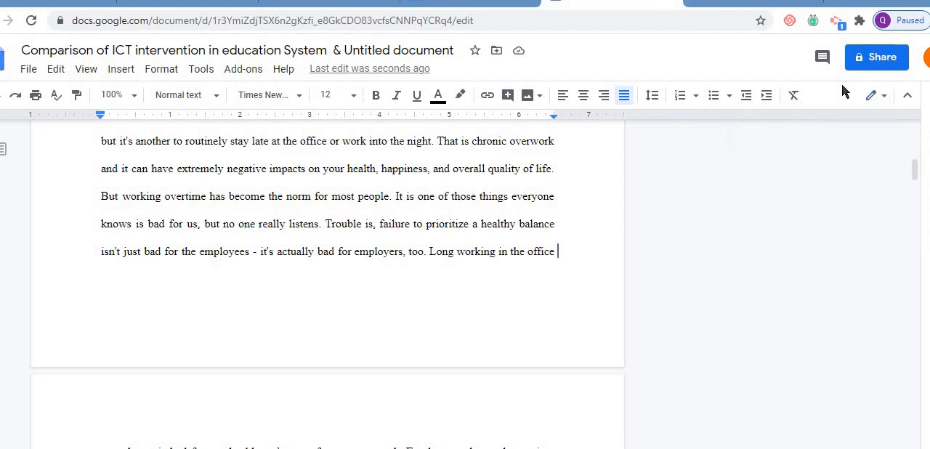
click(874, 58)
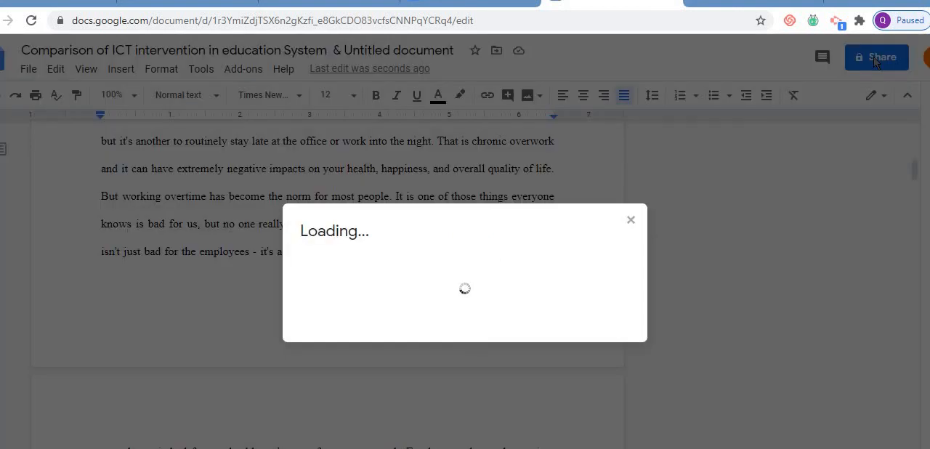
click(631, 221)
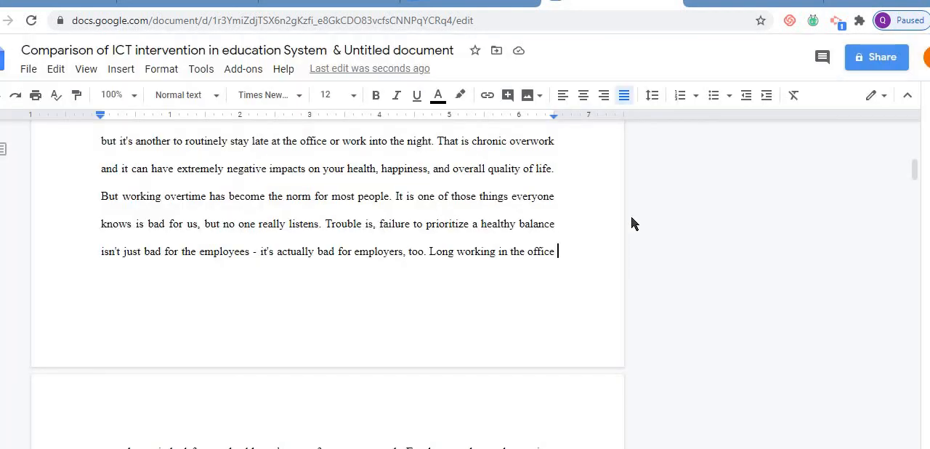
click(848, 58)
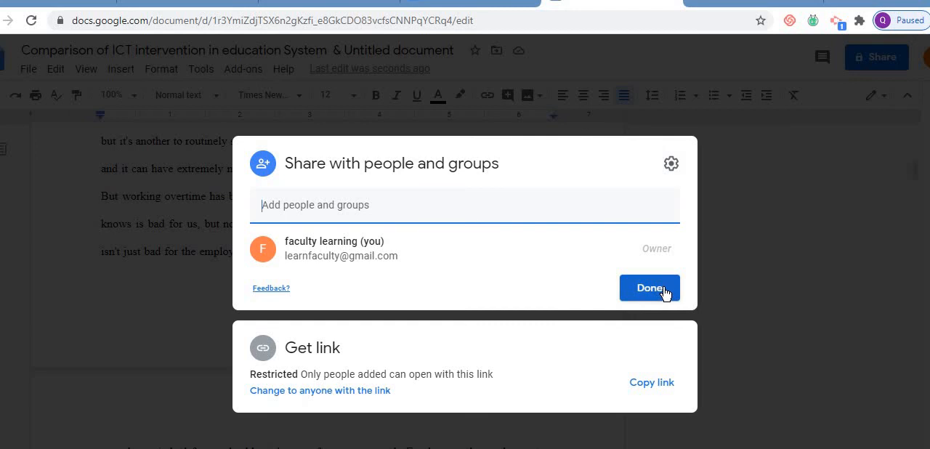
click(650, 288)
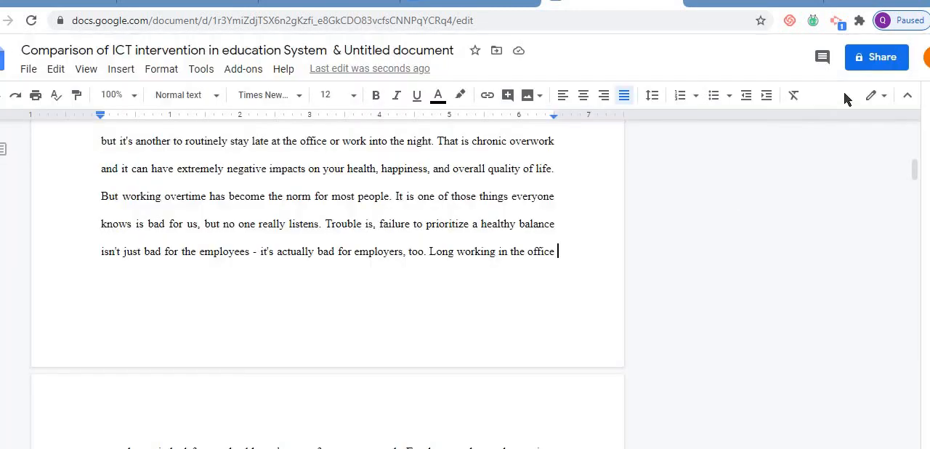
- Share the comparison document with anyone who has the link, giving them the Editor role, and return to the text
click(880, 58)
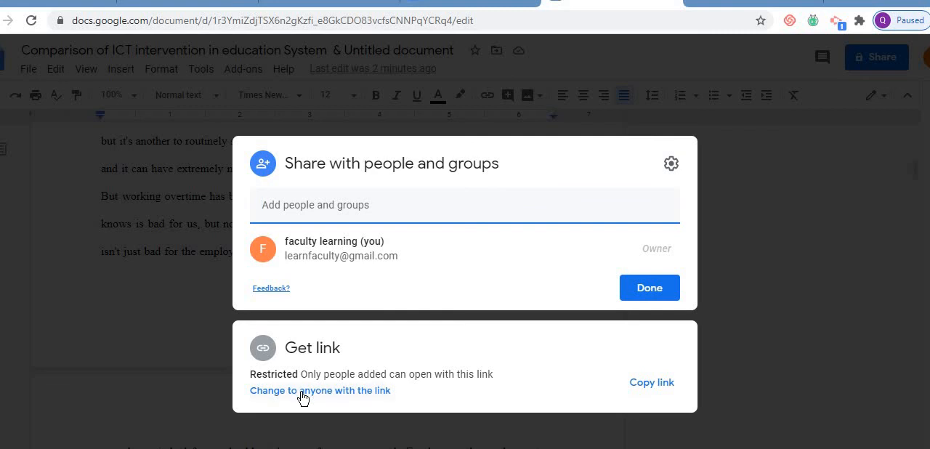
click(300, 393)
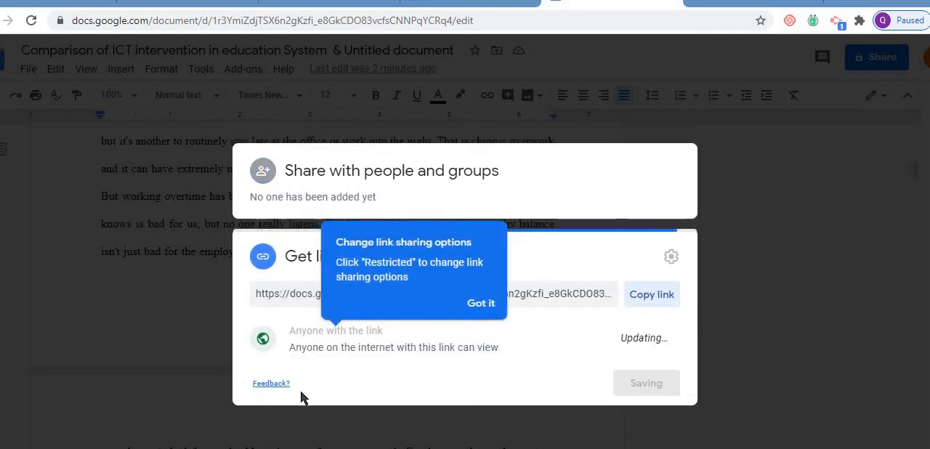
click(496, 305)
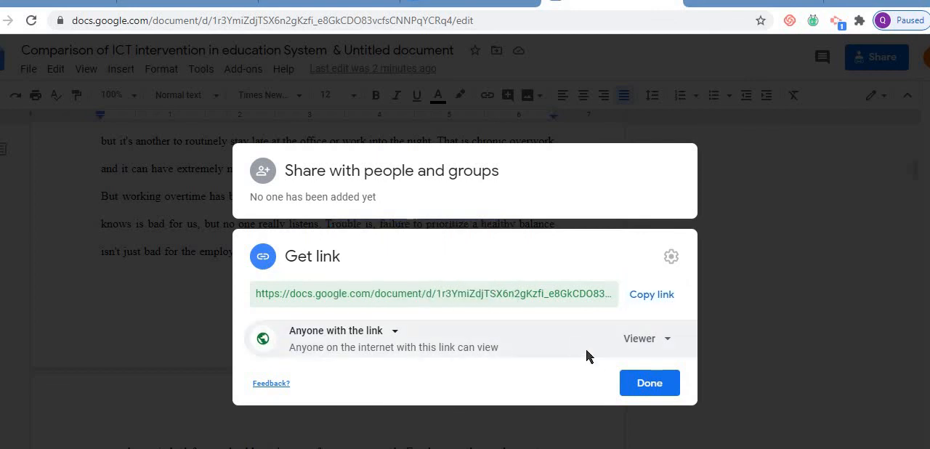
click(669, 346)
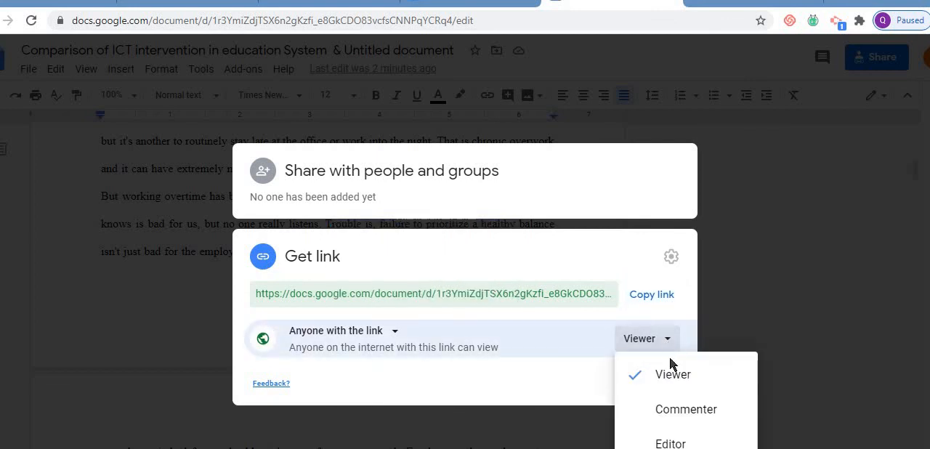
click(670, 443)
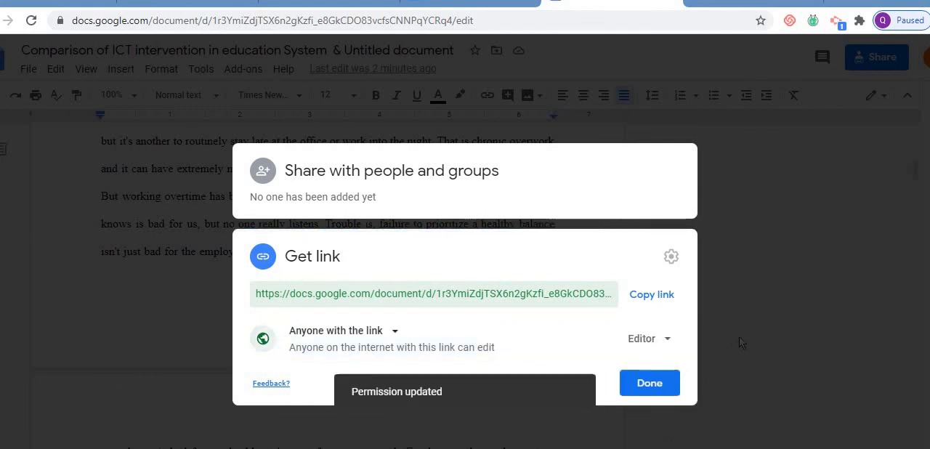
click(650, 388)
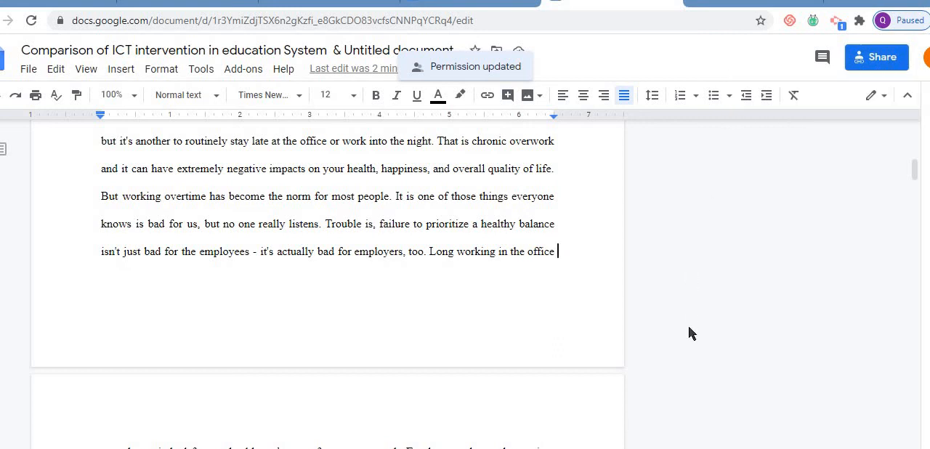
click(486, 255)
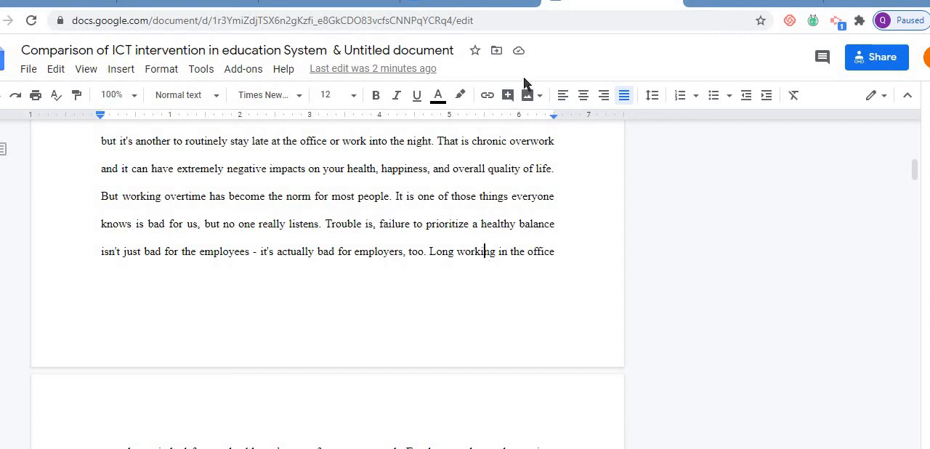